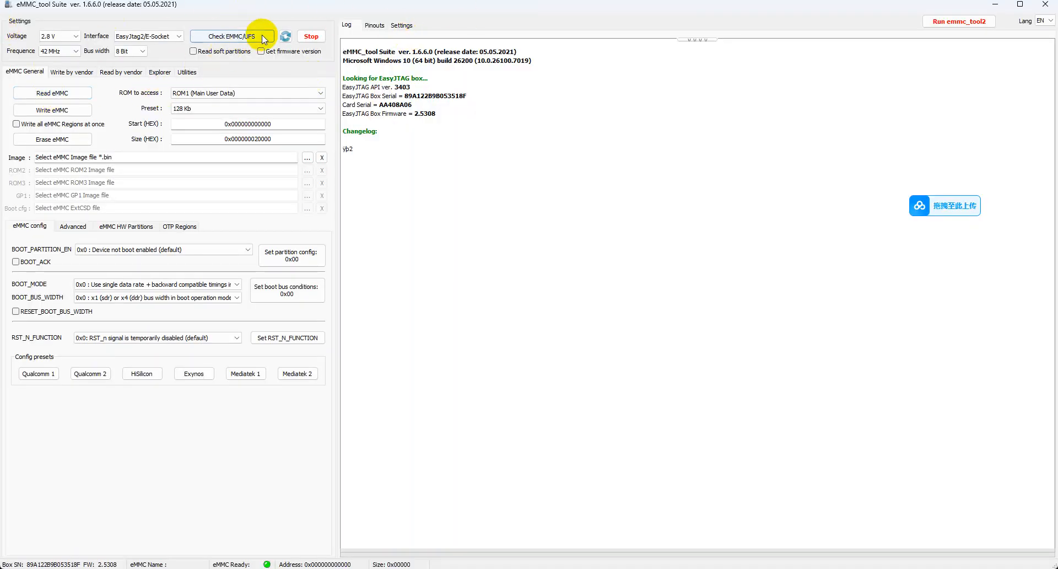
# Select the EasyJtag2/E-Socket interface and run the eMMC/UFS check on the connected chip
pyautogui.click(145, 36)
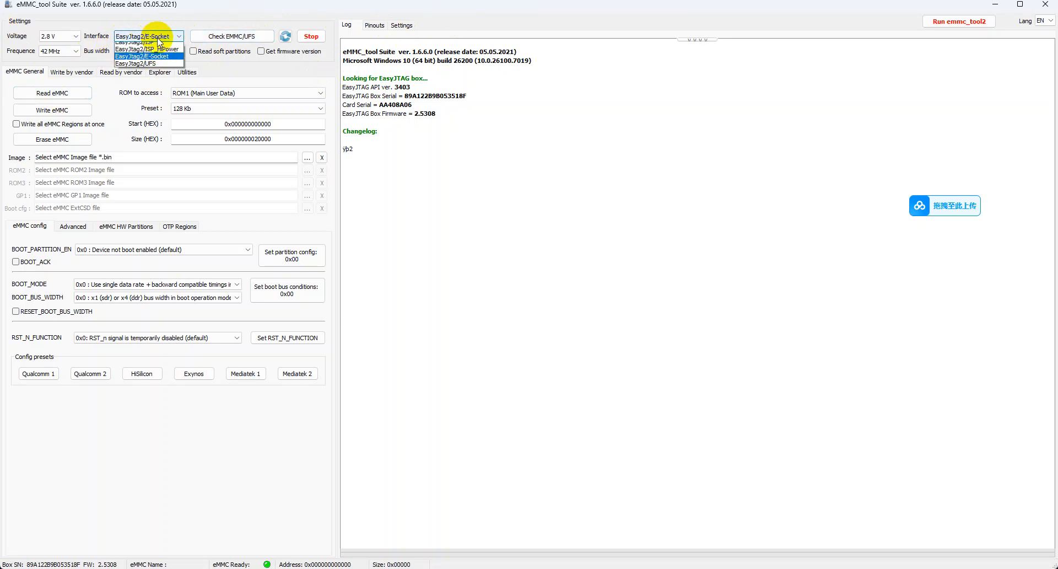
pyautogui.click(164, 62)
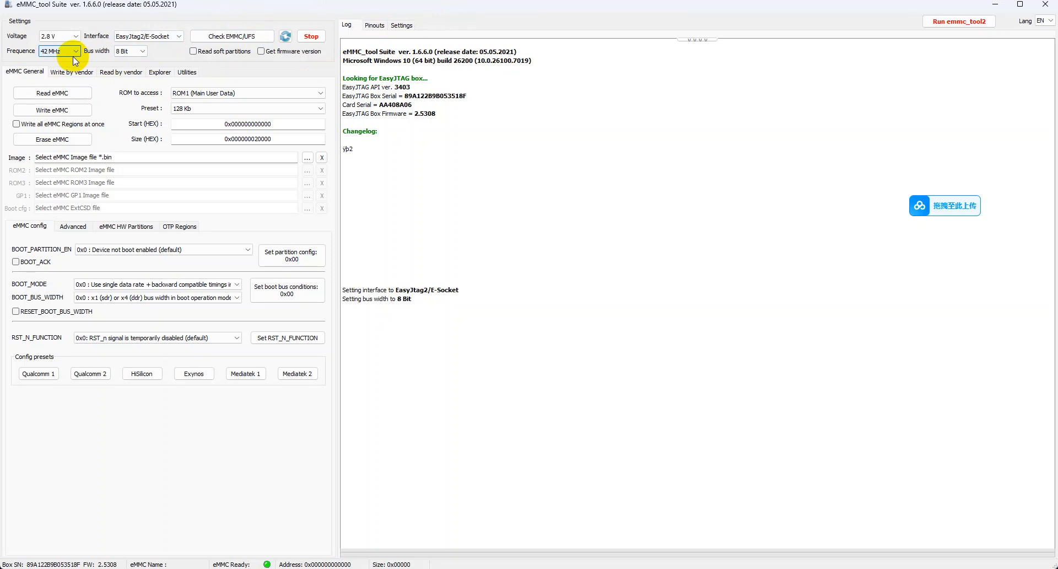
pyautogui.click(231, 36)
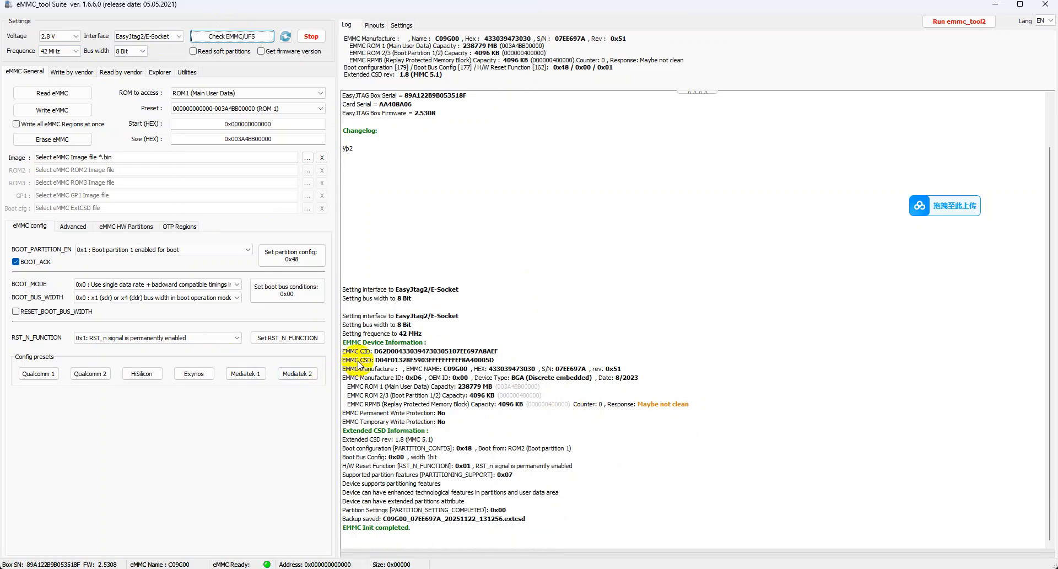
# Examine the eMMC device information in the log, covering the CID, chip name, boot partition capacity, RPMB response and permanent write protection
pyautogui.moveTo(376, 352); pyautogui.dragTo(517, 337)
pyautogui.moveTo(374, 352); pyautogui.dragTo(510, 352)
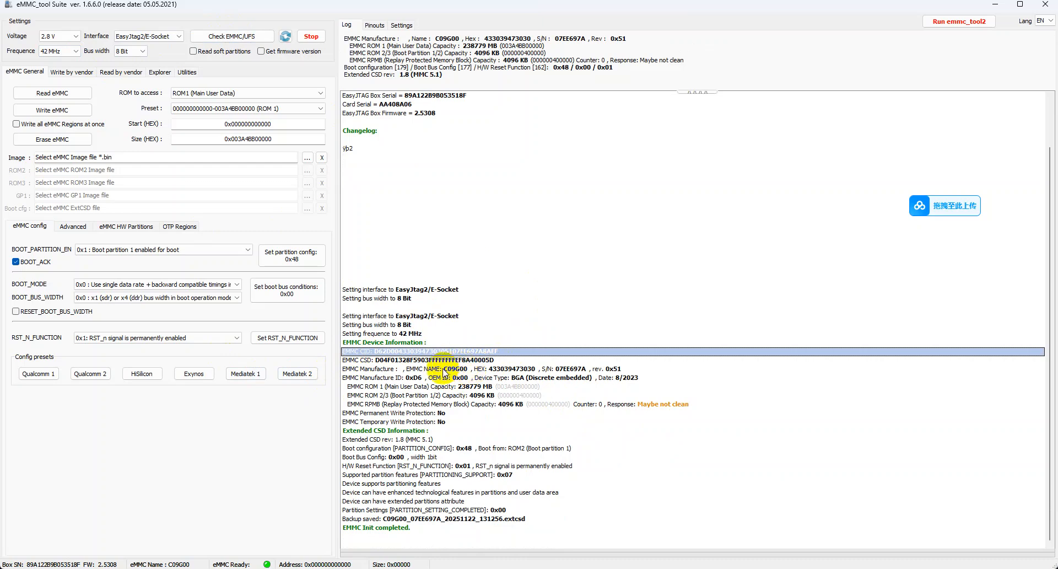
pyautogui.click(466, 370)
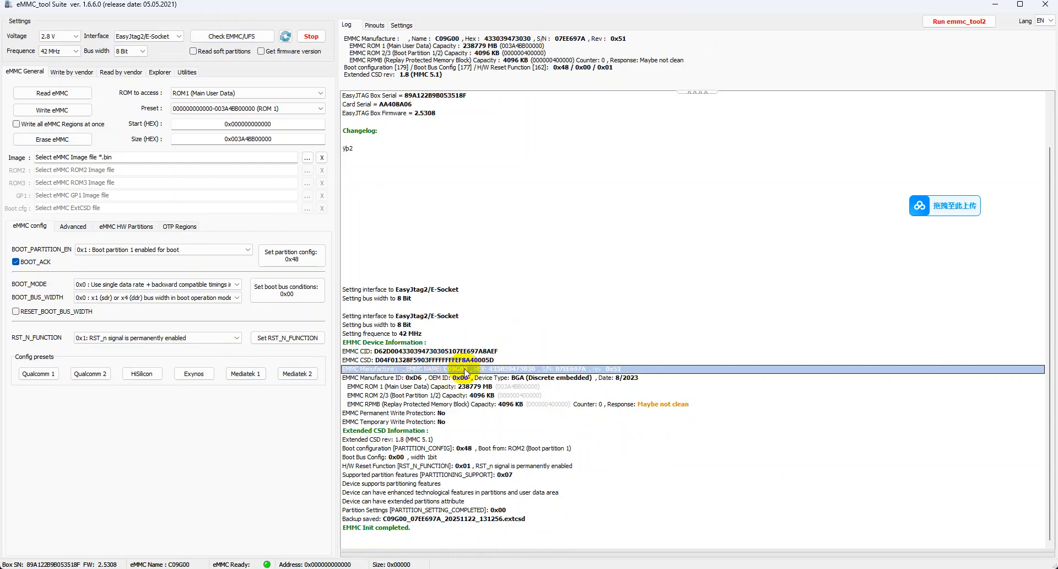
pyautogui.click(381, 351)
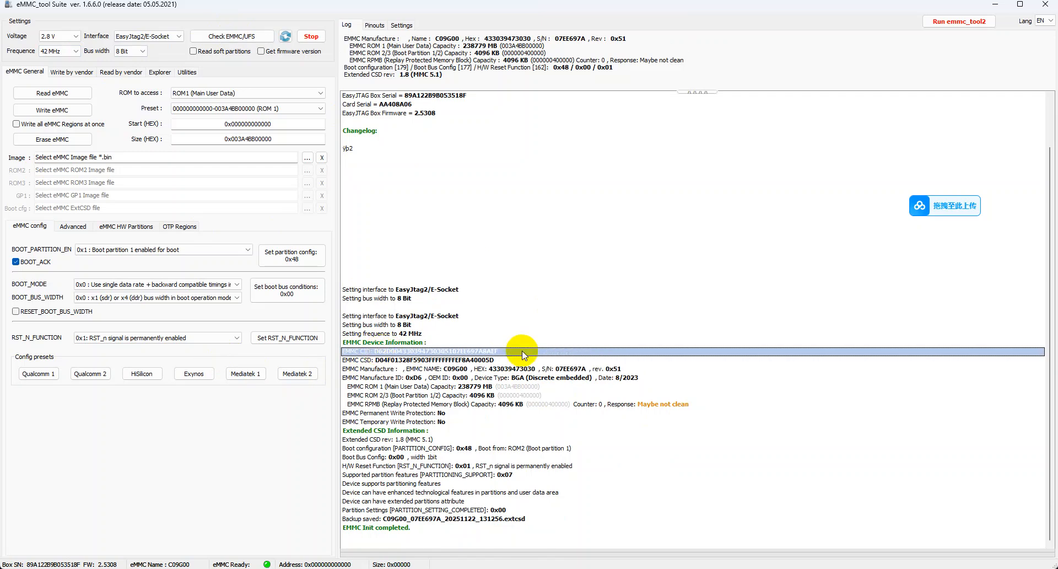
pyautogui.click(551, 413)
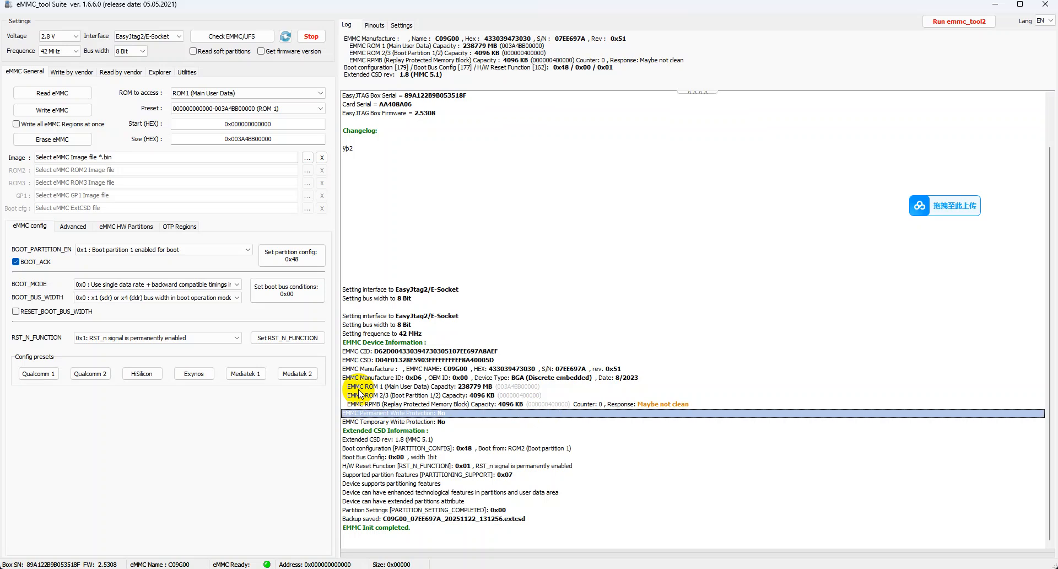
pyautogui.click(430, 396)
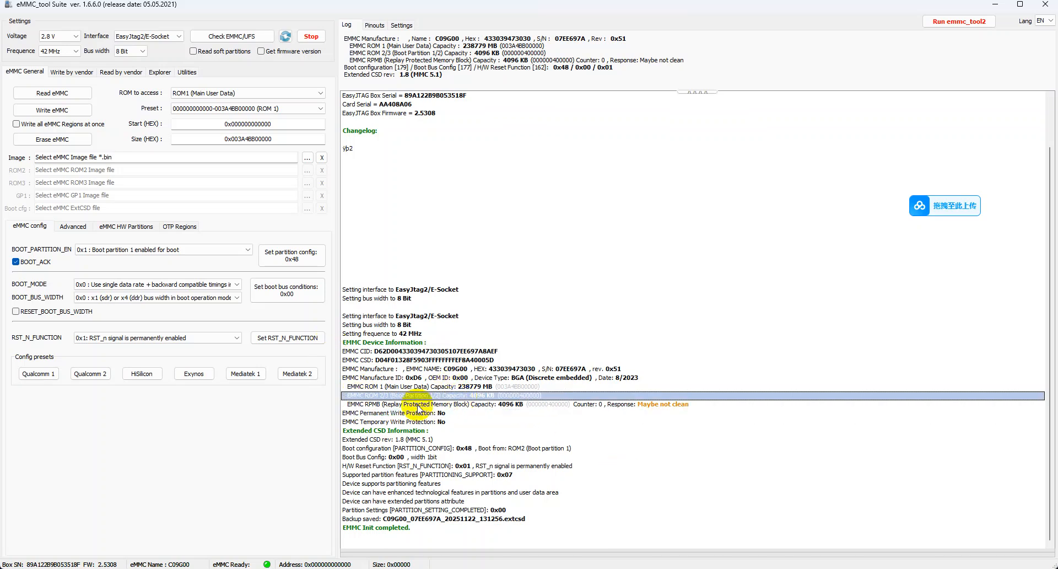
pyautogui.click(453, 405)
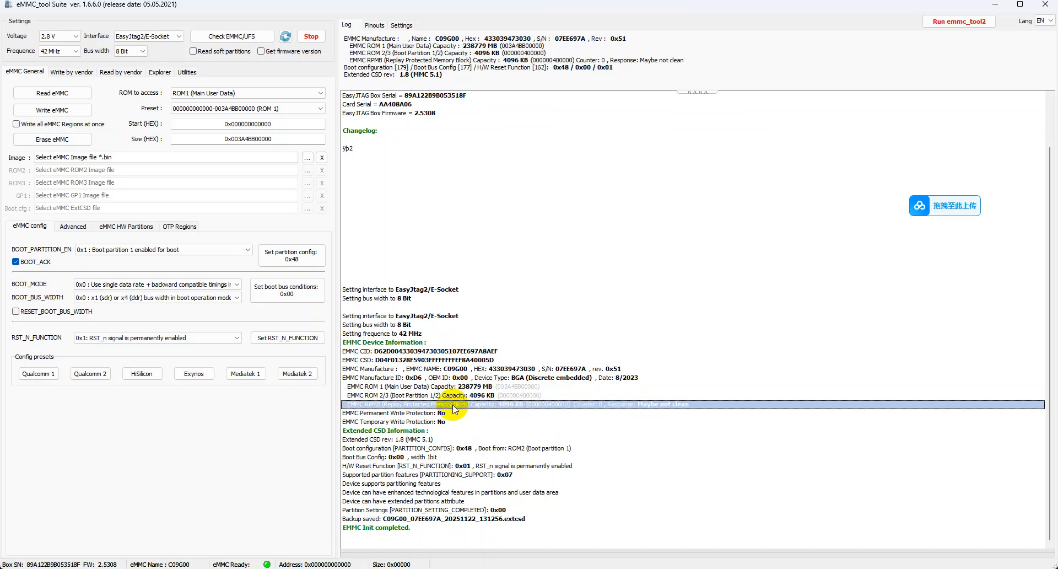
pyautogui.click(641, 414)
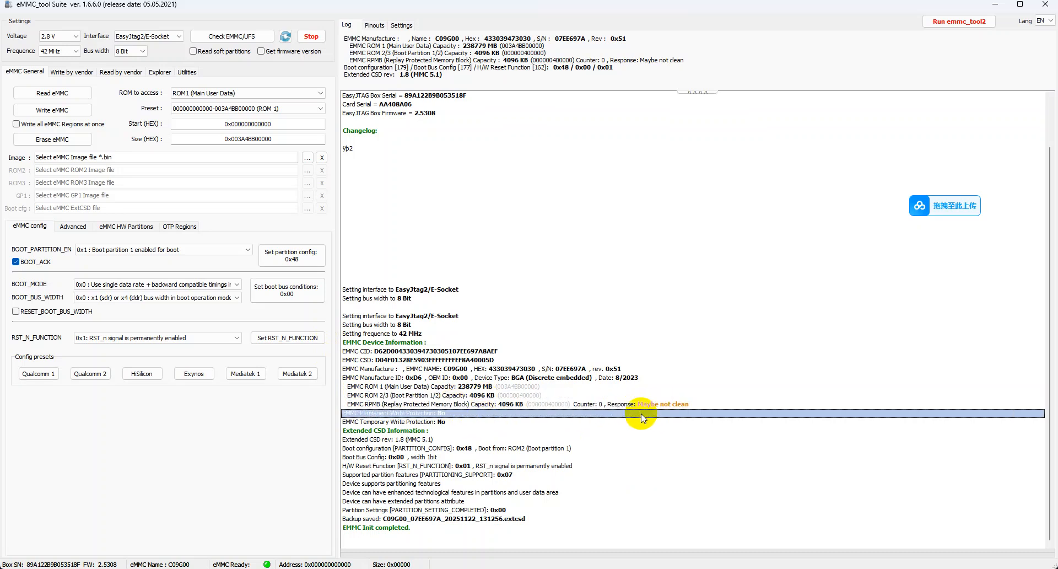
pyautogui.click(667, 402)
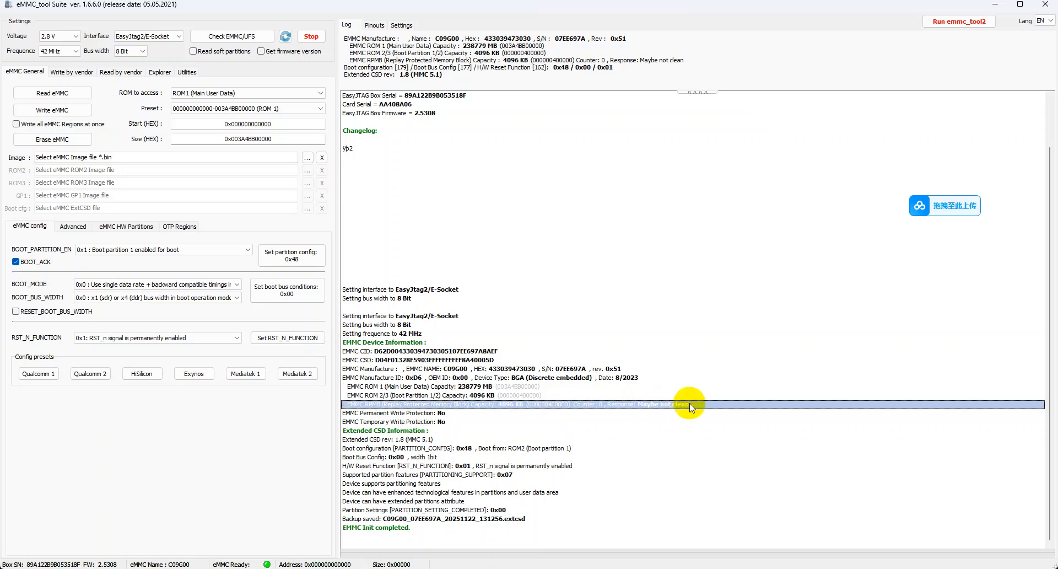
pyautogui.click(648, 414)
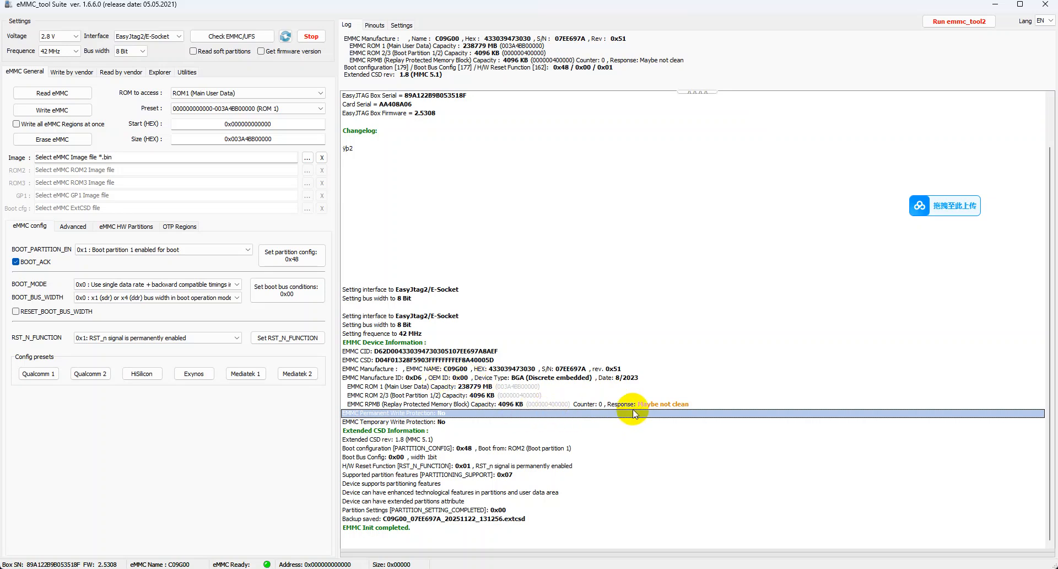
# Review the log's manufacturer, ROM capacity, boot configuration, hardware reset and ExtCSD backup entries
pyautogui.click(411, 368)
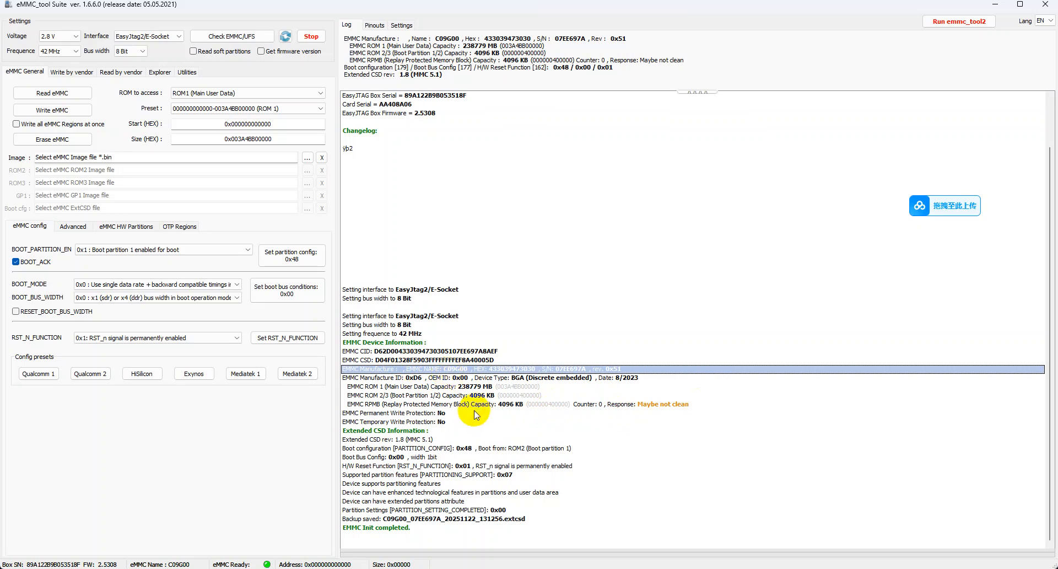
pyautogui.click(365, 387)
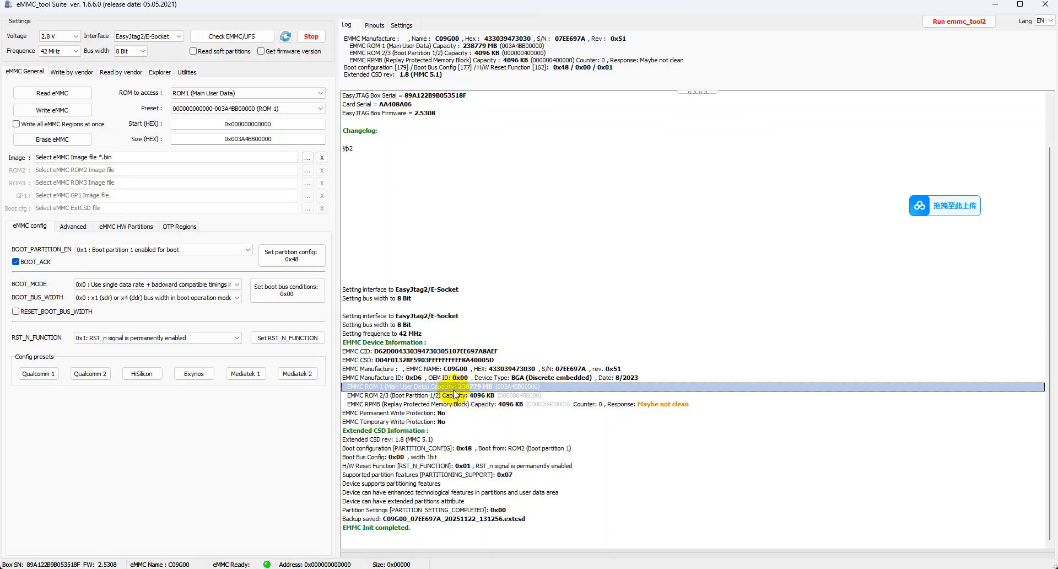
pyautogui.click(475, 397)
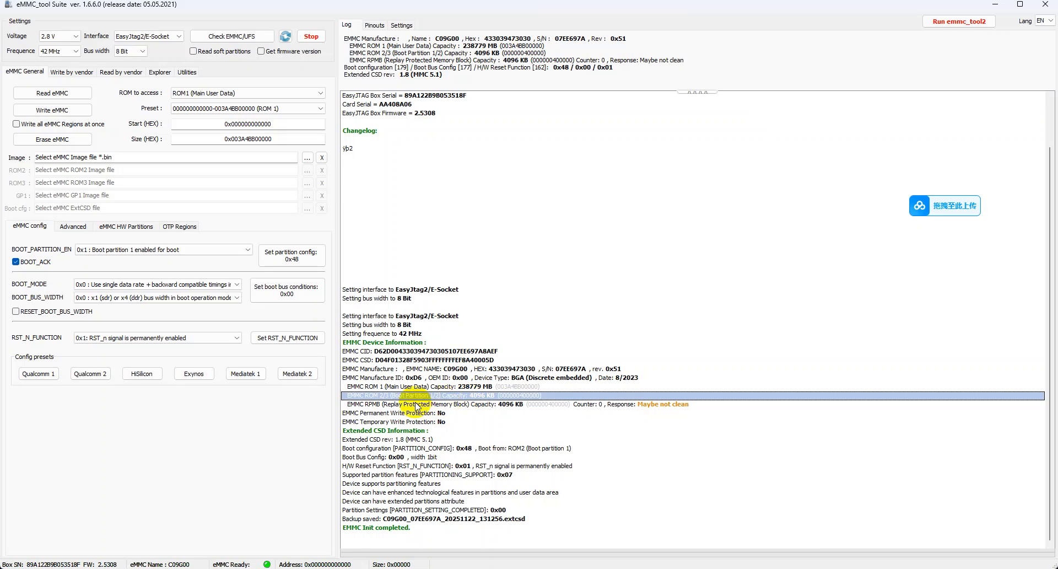
pyautogui.click(465, 457)
pyautogui.click(461, 448)
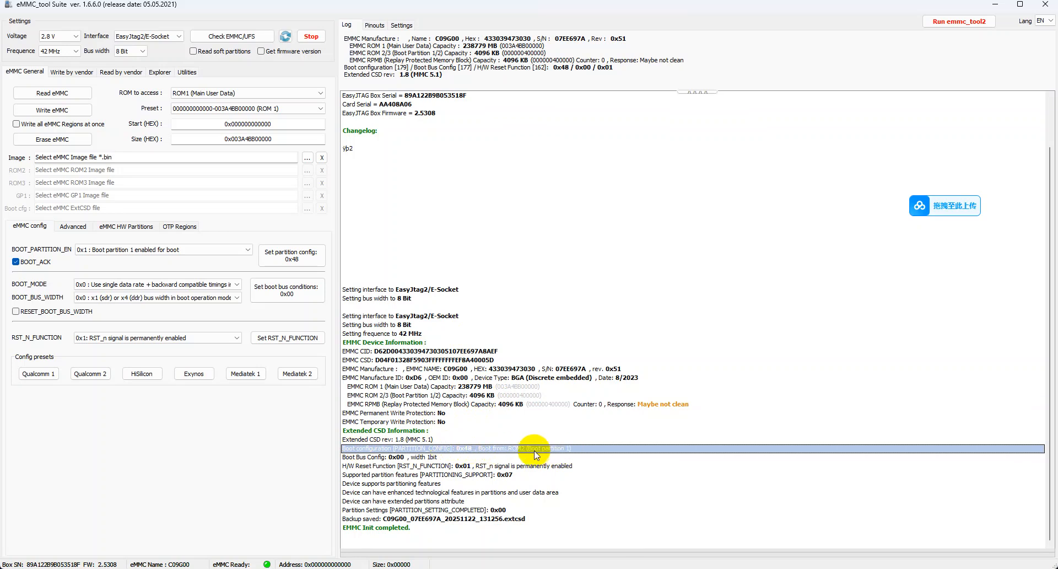
pyautogui.click(581, 466)
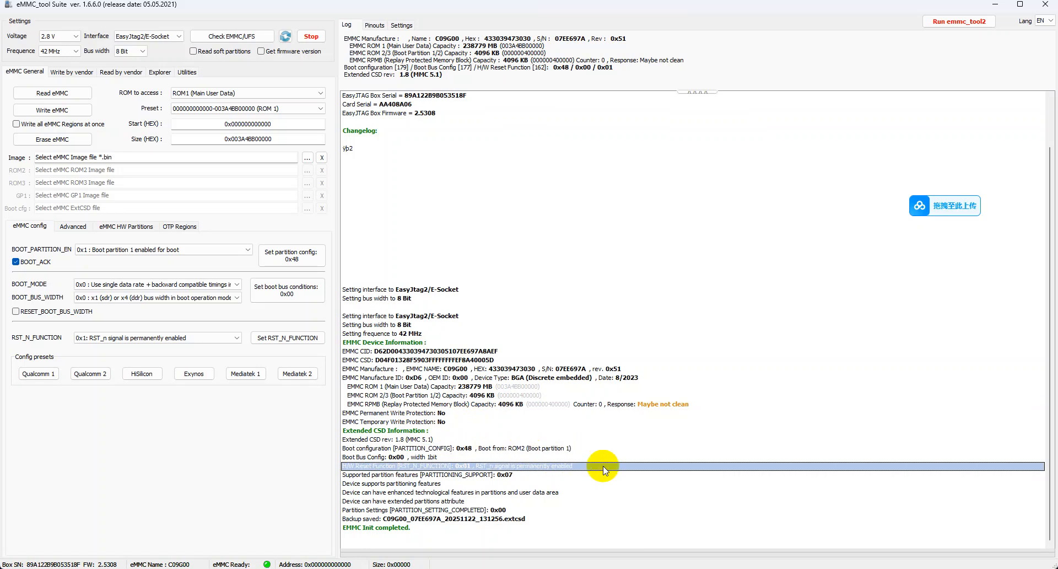
pyautogui.click(566, 448)
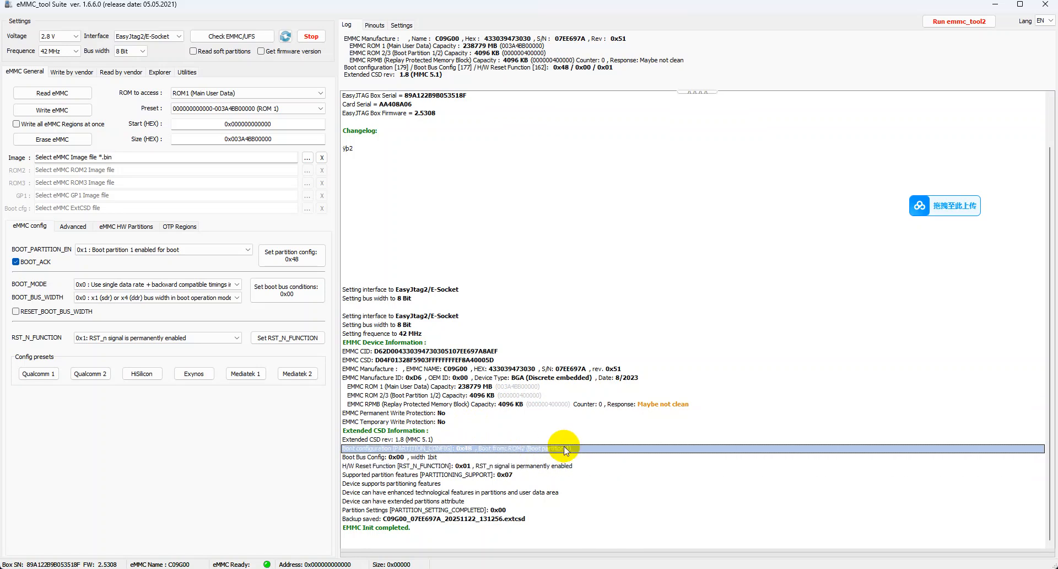
pyautogui.click(510, 519)
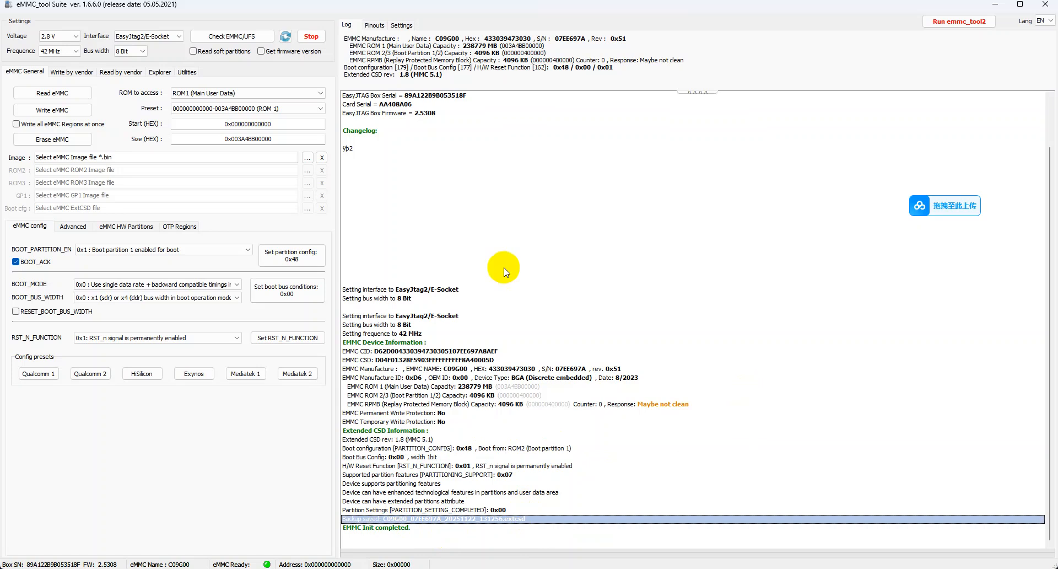
pyautogui.scroll(2, 640, 342)
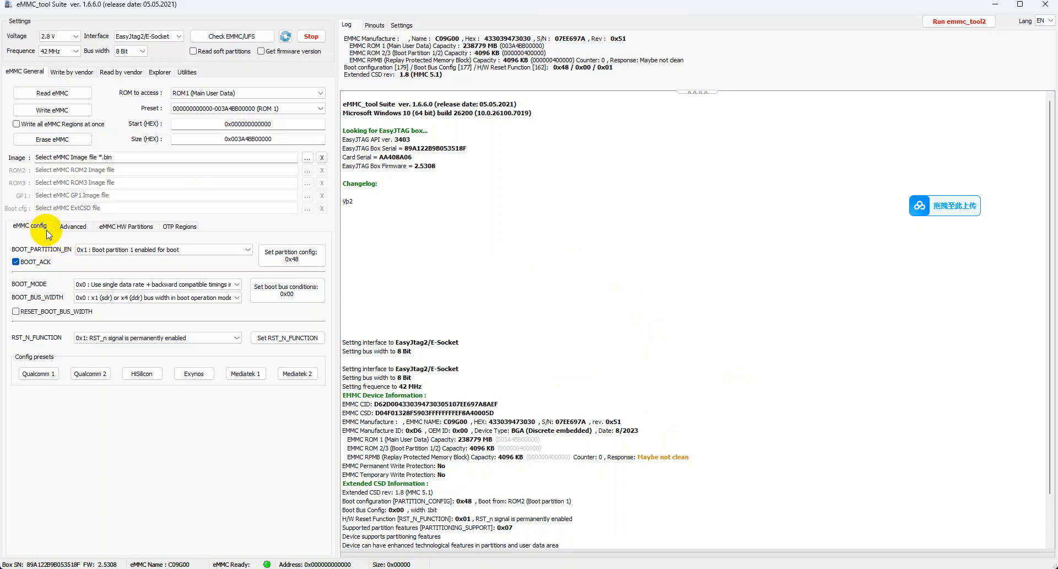
# Run the Universal Factory Format on the eMMC and accept the damage warning
pyautogui.click(80, 229)
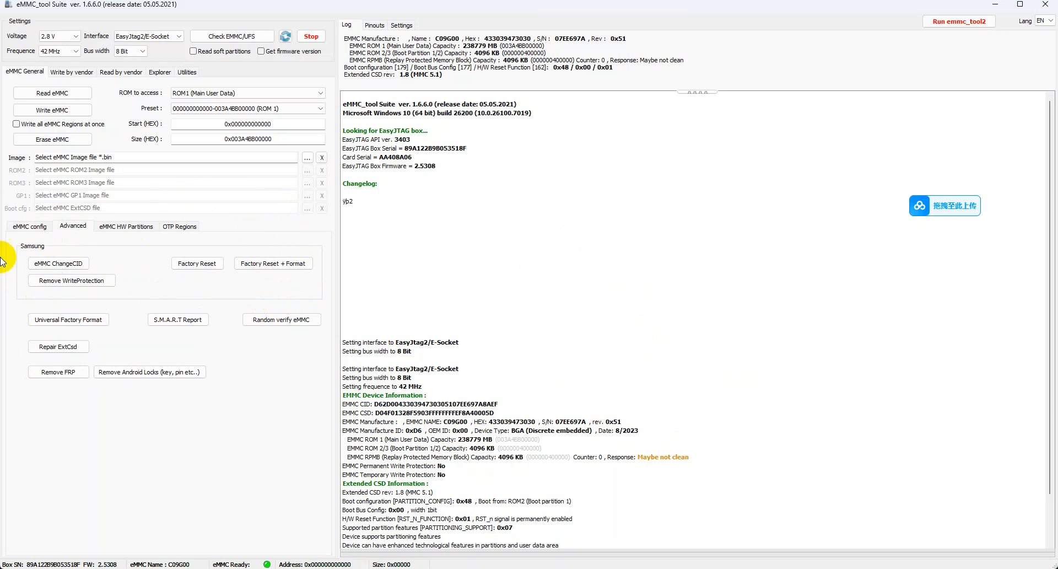
pyautogui.click(62, 321)
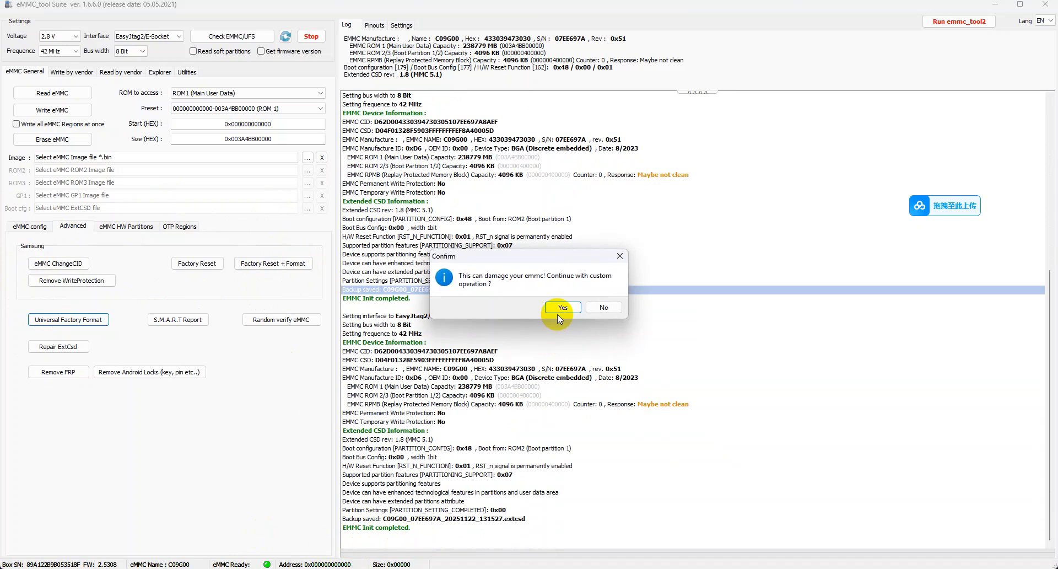
pyautogui.click(557, 312)
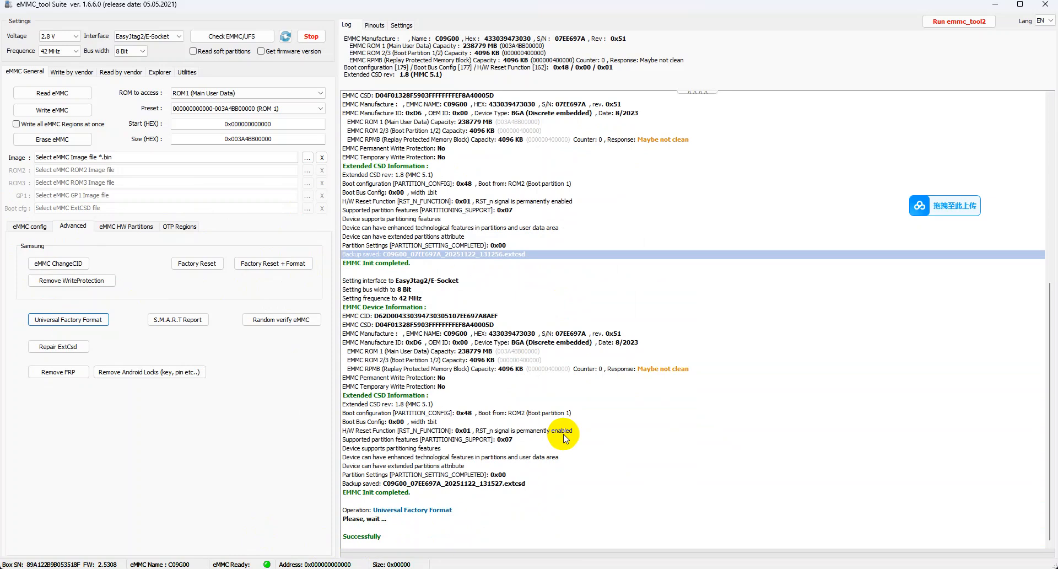
# Check the eMMC again over the EasyJtag2/E-Socket interface after the factory format
pyautogui.click(157, 36)
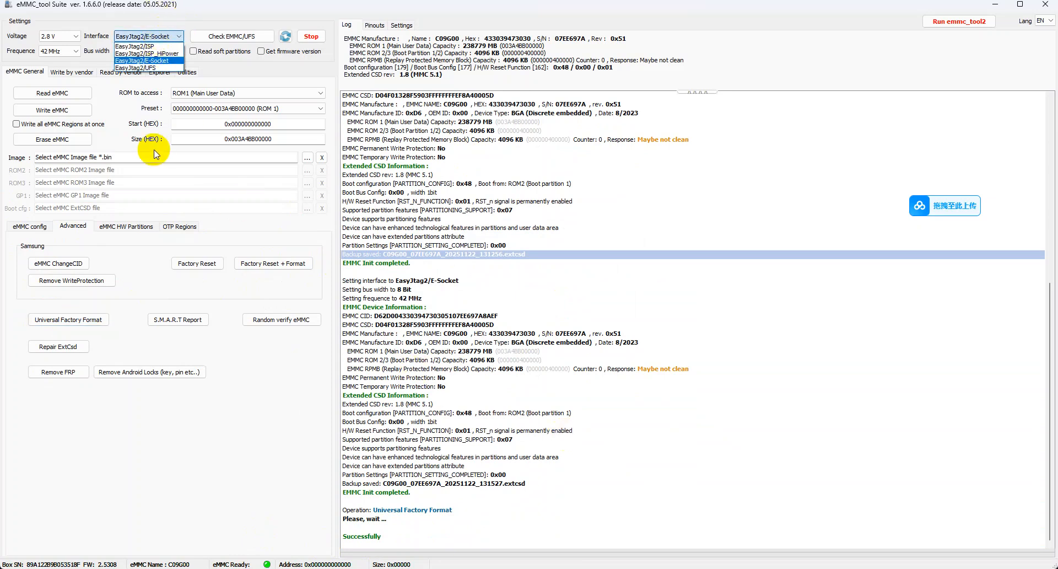
pyautogui.click(230, 38)
pyautogui.click(231, 36)
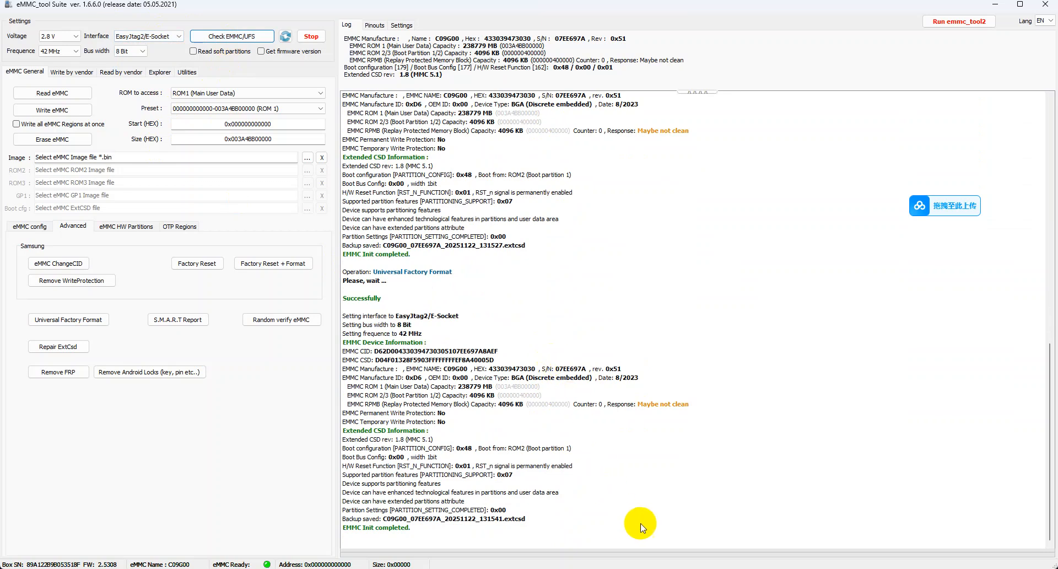
# Set the vendor for writing by vendor to MediaTek, with partitions sourced from a scatter file
pyautogui.click(72, 72)
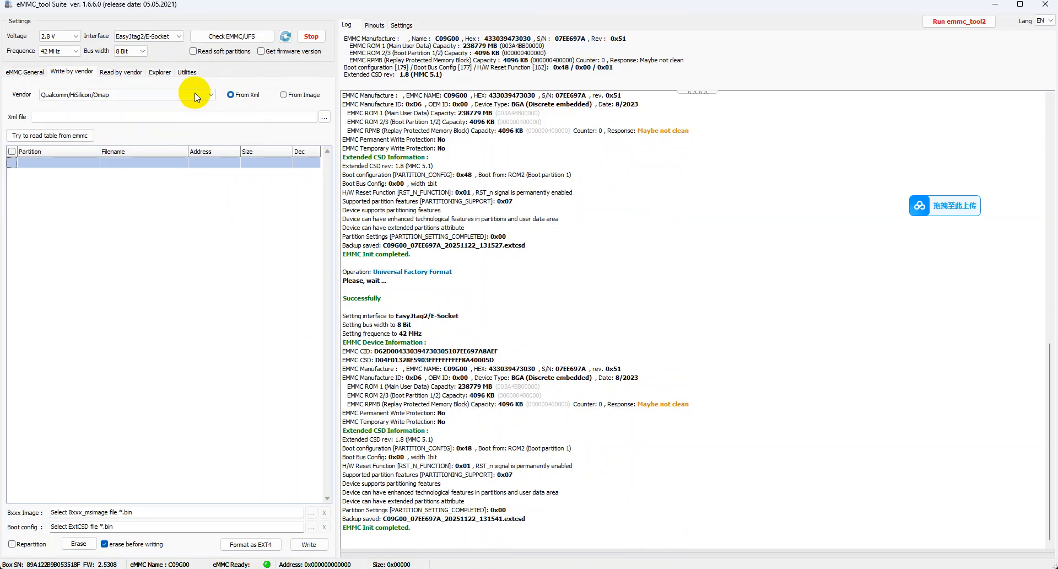
pyautogui.click(148, 96)
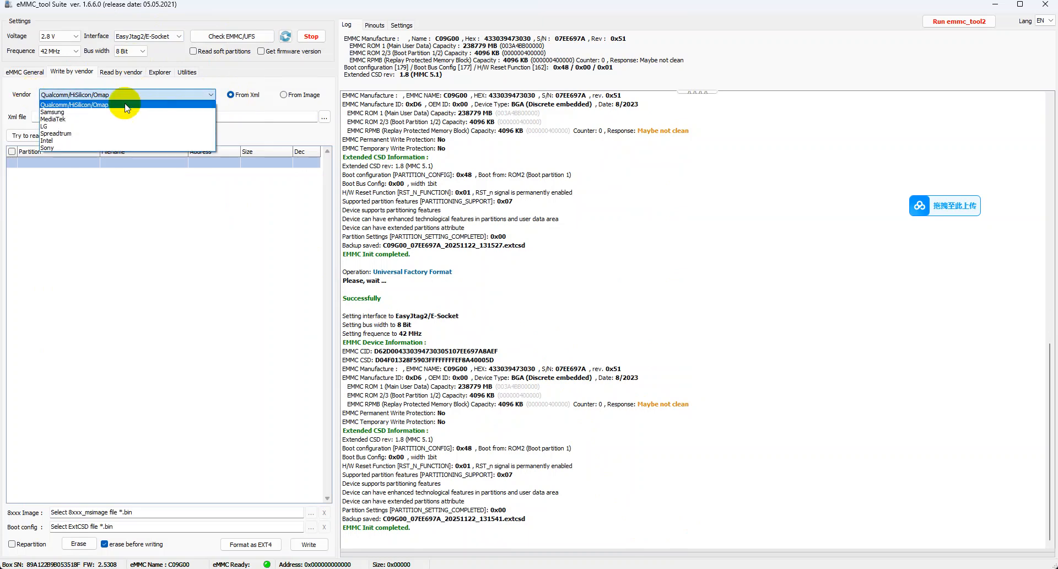
pyautogui.click(66, 118)
pyautogui.click(121, 93)
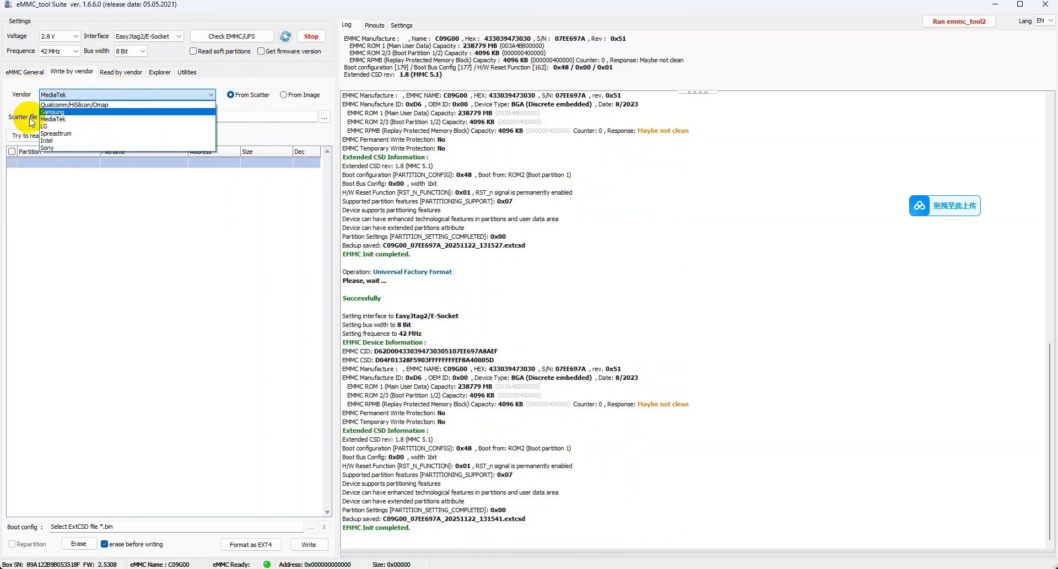
pyautogui.click(63, 119)
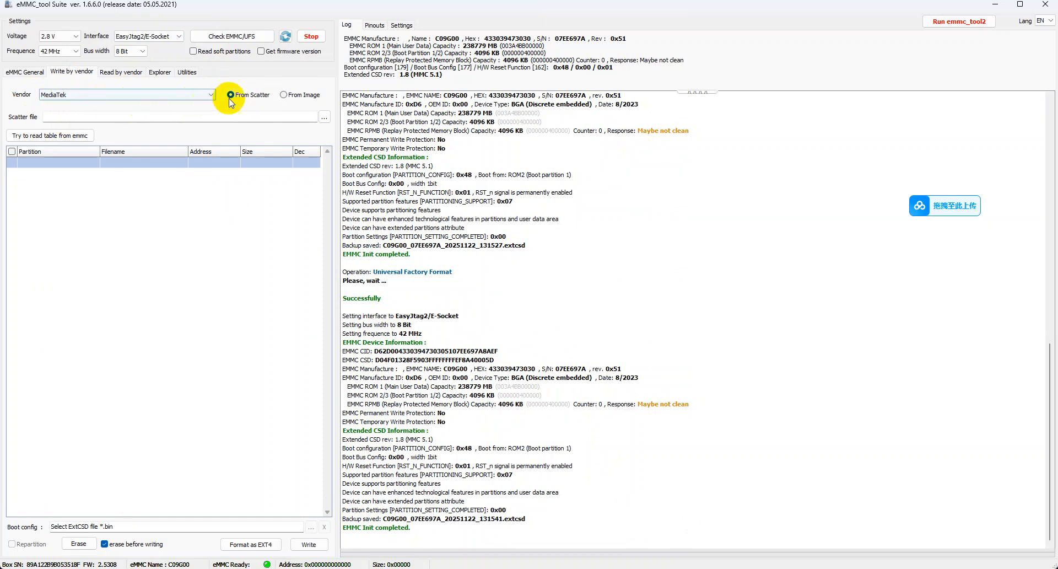
pyautogui.doubleClick(50, 99)
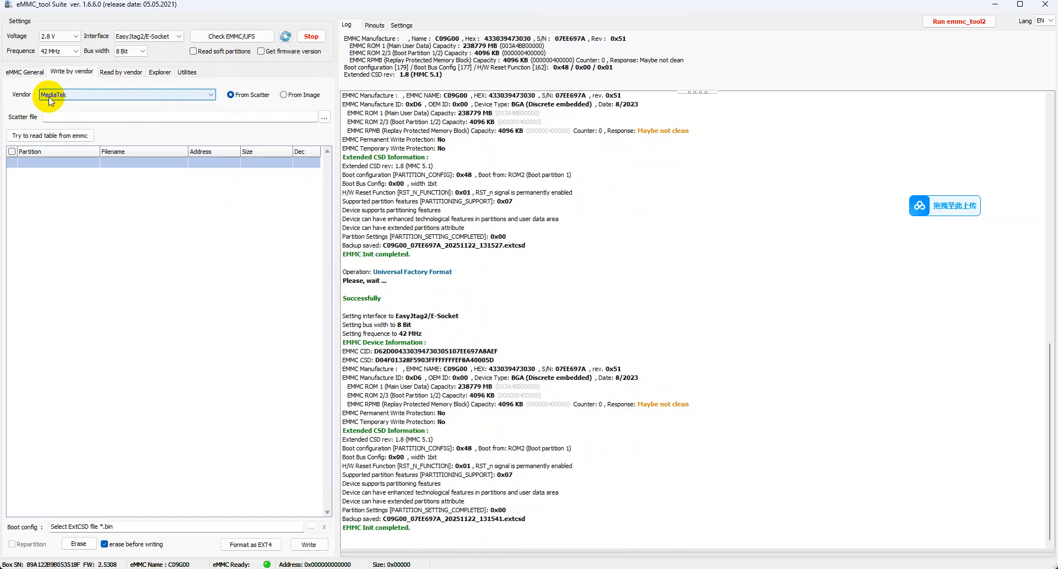
# Set the vendor for reading by vendor to MediaTek (GPT, PMT) and search the eMMC for its partition table
pyautogui.click(128, 75)
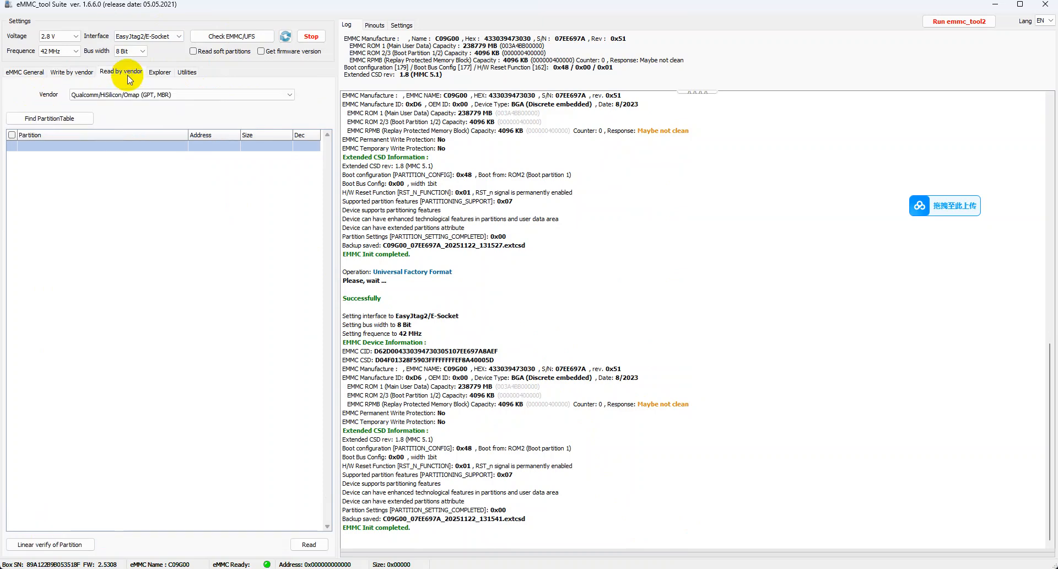
pyautogui.click(137, 95)
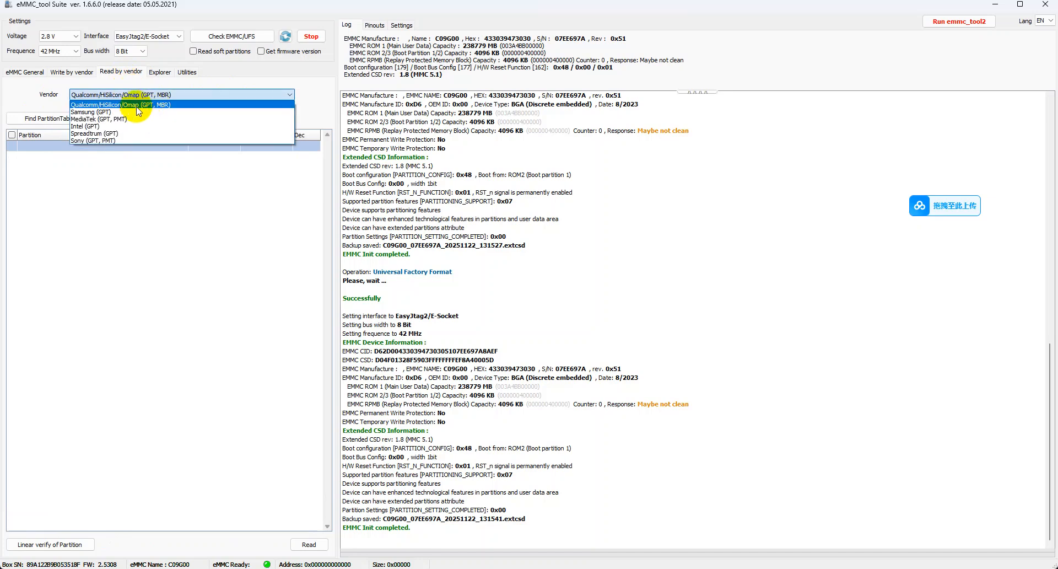
pyautogui.click(136, 100)
pyautogui.click(136, 99)
pyautogui.click(135, 98)
pyautogui.click(135, 98)
pyautogui.click(134, 98)
pyautogui.click(135, 98)
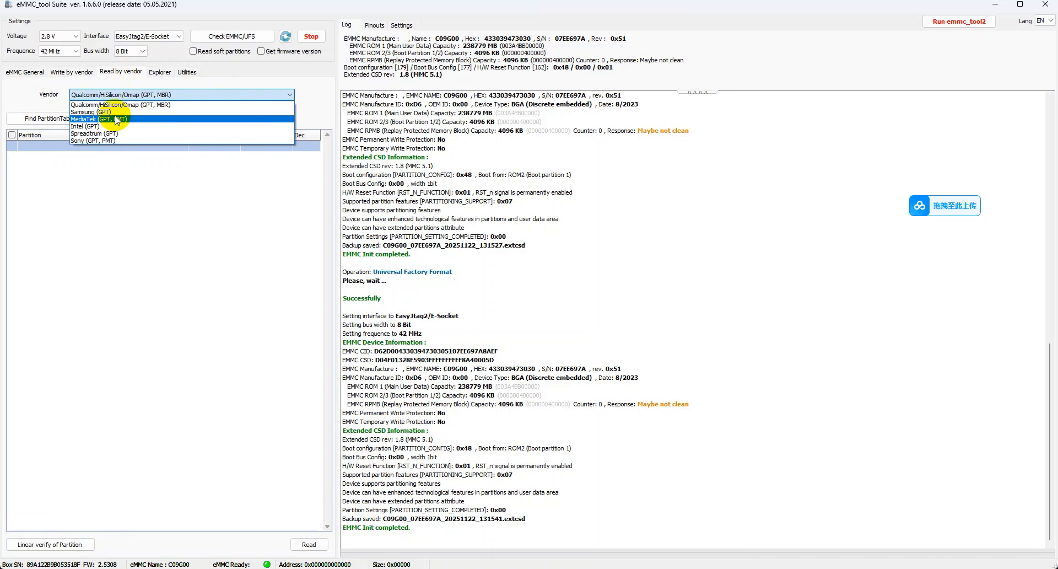
pyautogui.click(117, 119)
pyautogui.click(68, 118)
pyautogui.click(118, 124)
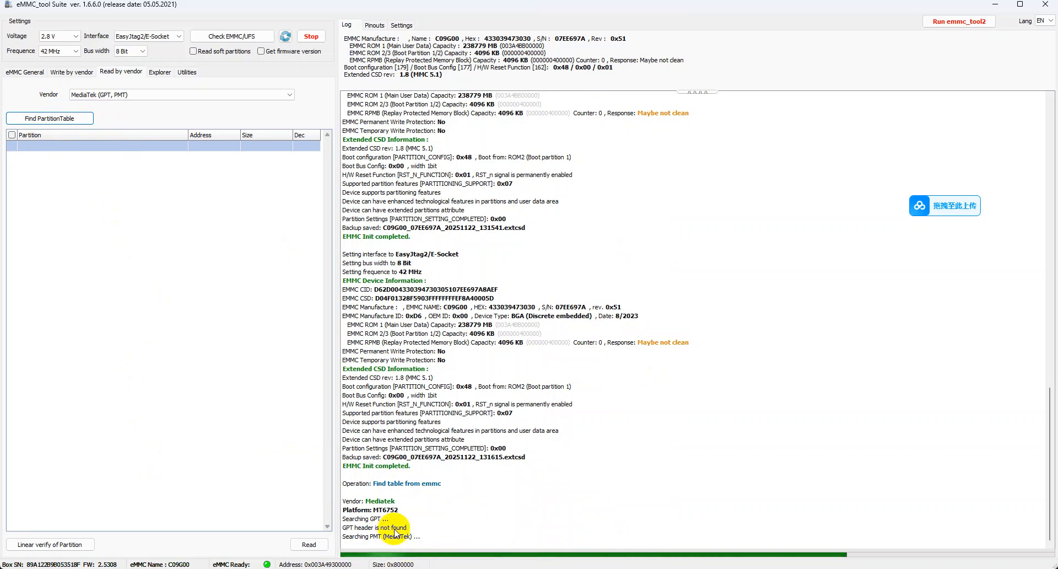
pyautogui.moveTo(444, 538); pyautogui.dragTo(361, 510)
pyautogui.click(621, 501)
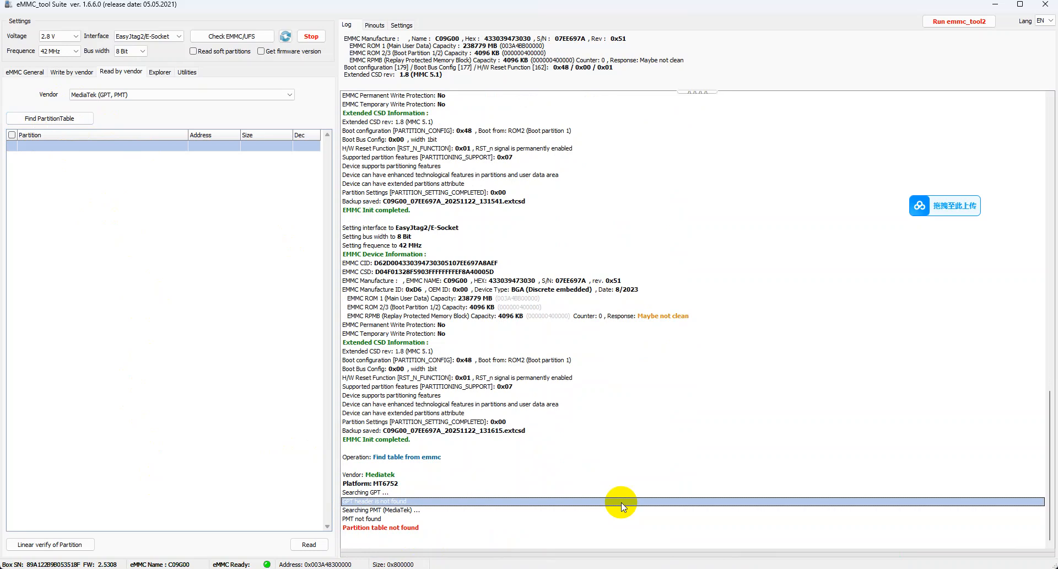
# Switch to File Explorer and find MT6768_Android_scatter.txt in the images folder of FACTORY-LAKE-25.4.11 inside Lake eng rom
pyautogui.click(217, 244)
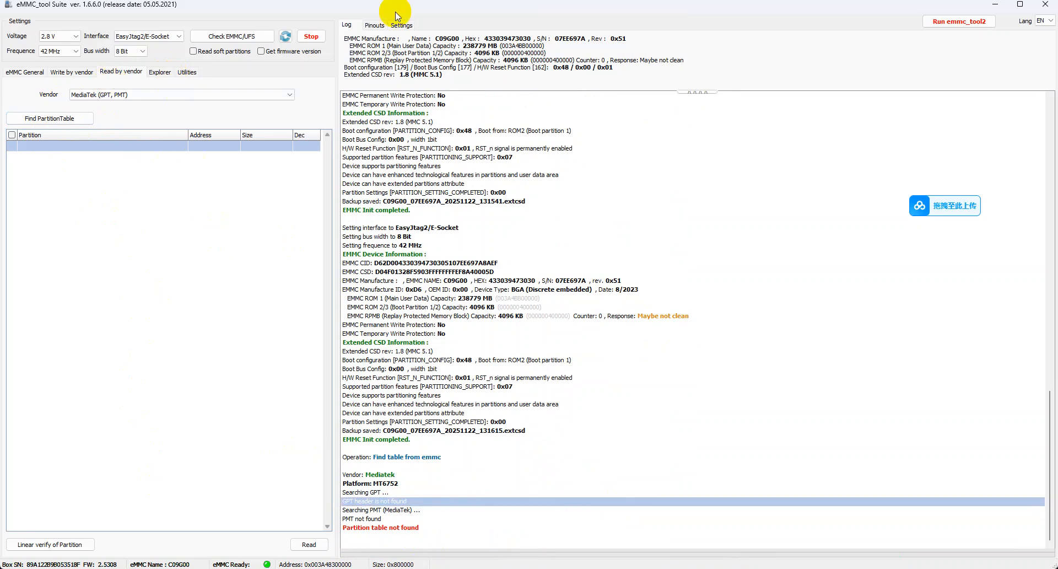
pyautogui.click(995, 4)
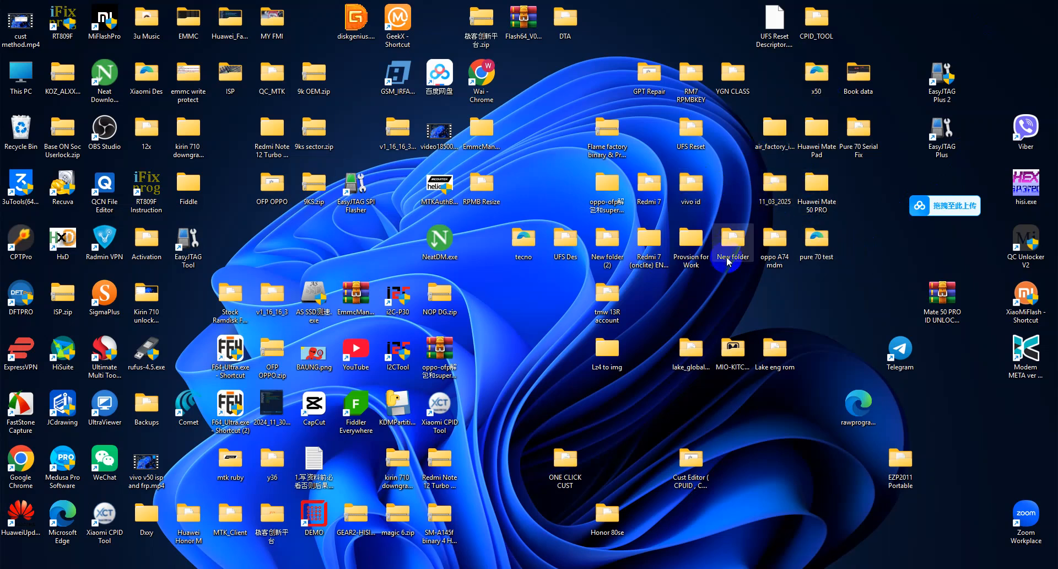
pyautogui.doubleClick(790, 345)
pyautogui.doubleClick(161, 98)
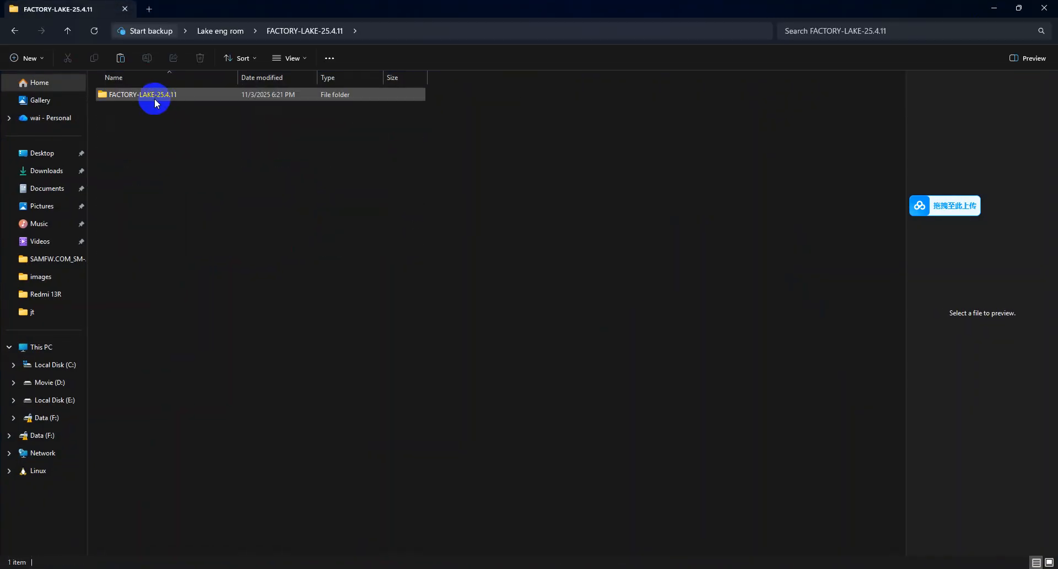
pyautogui.click(174, 94)
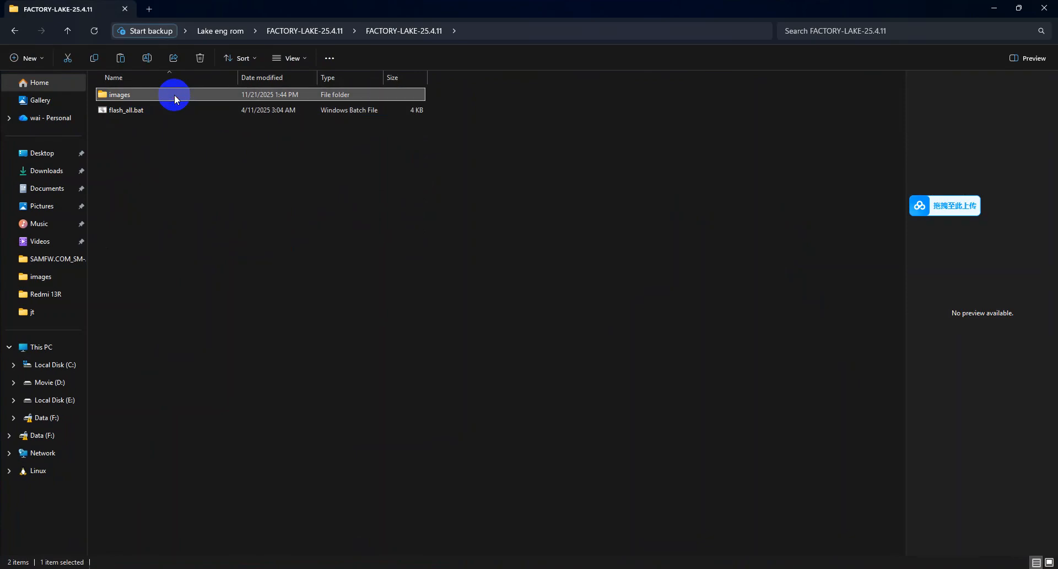
pyautogui.doubleClick(174, 94)
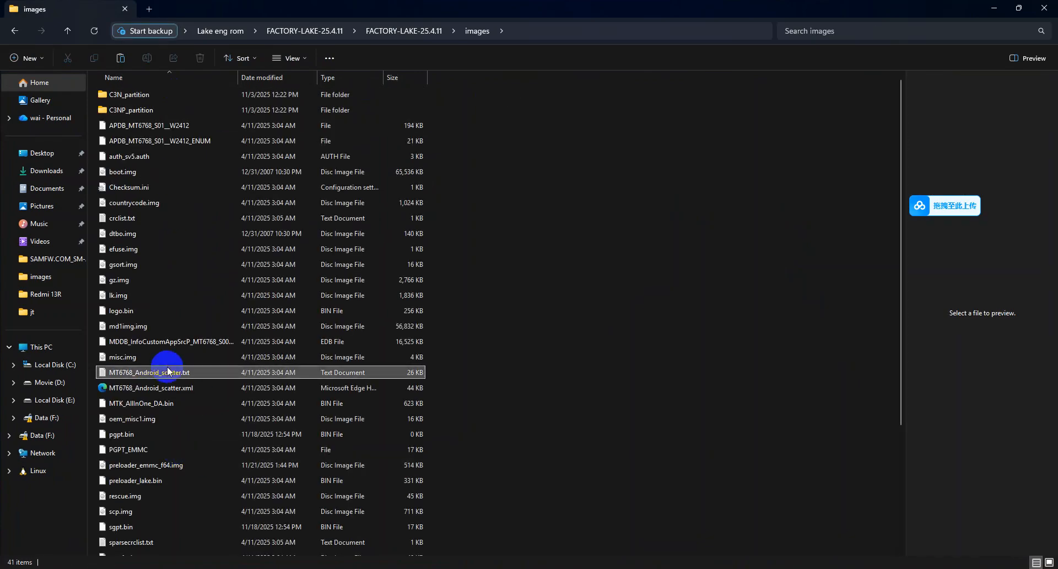
pyautogui.click(167, 371)
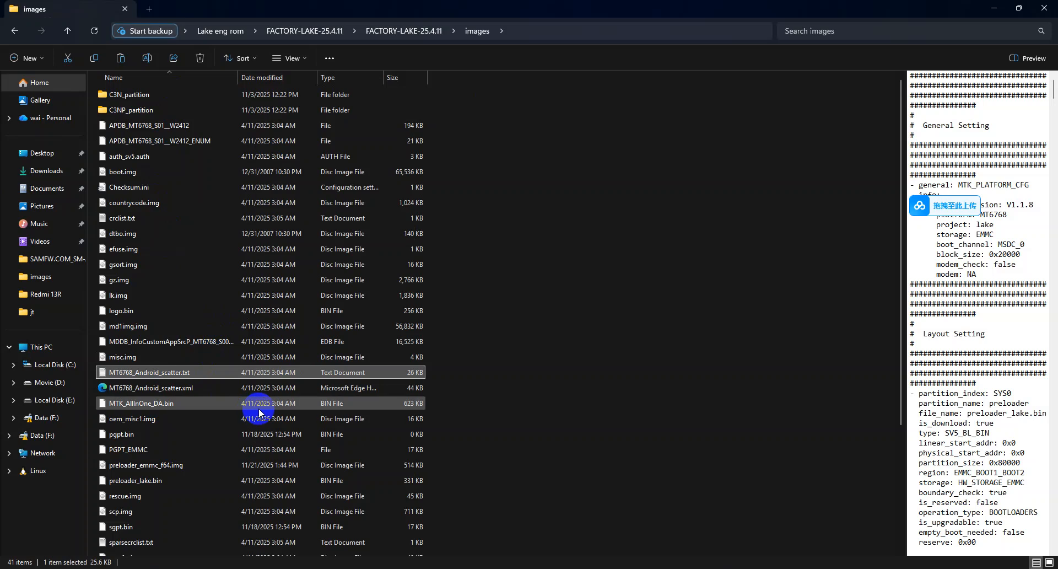
# Return to eMMC_tool Suite and load the scatter file MT6768_Android_scatter.txt for writing with the MediaTek vendor
pyautogui.click(738, 568)
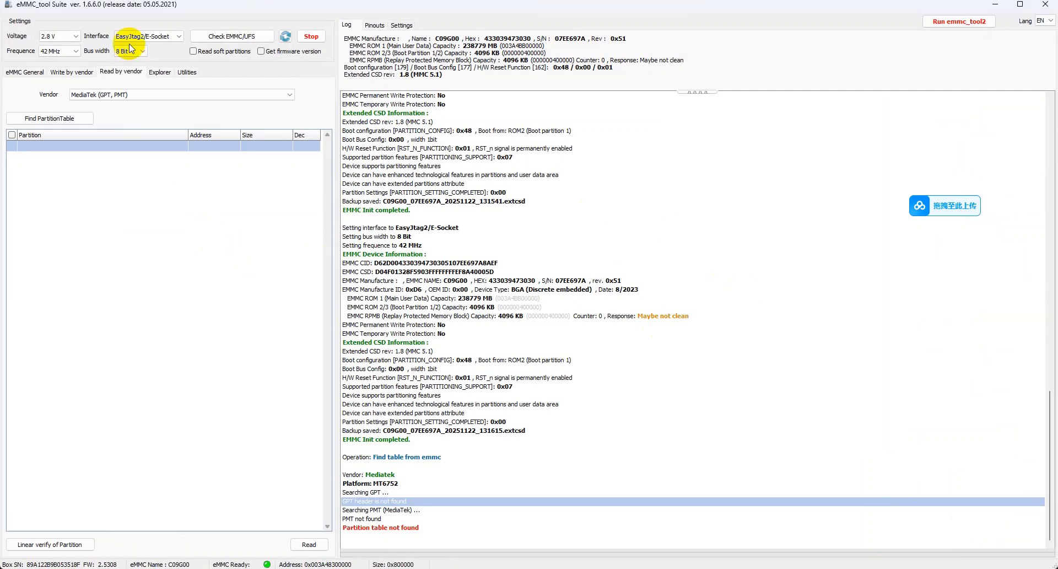
pyautogui.click(78, 73)
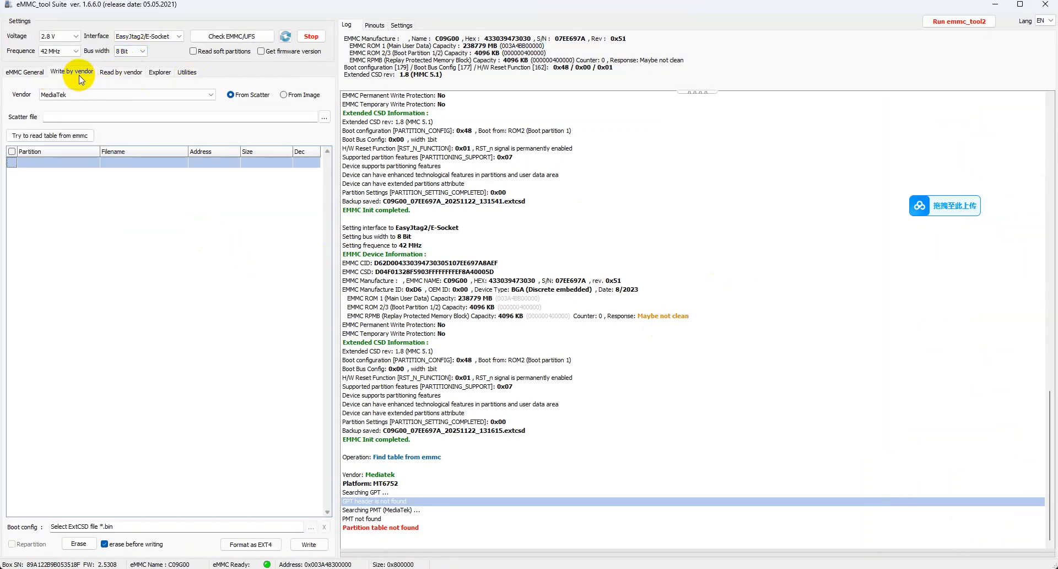
pyautogui.click(117, 95)
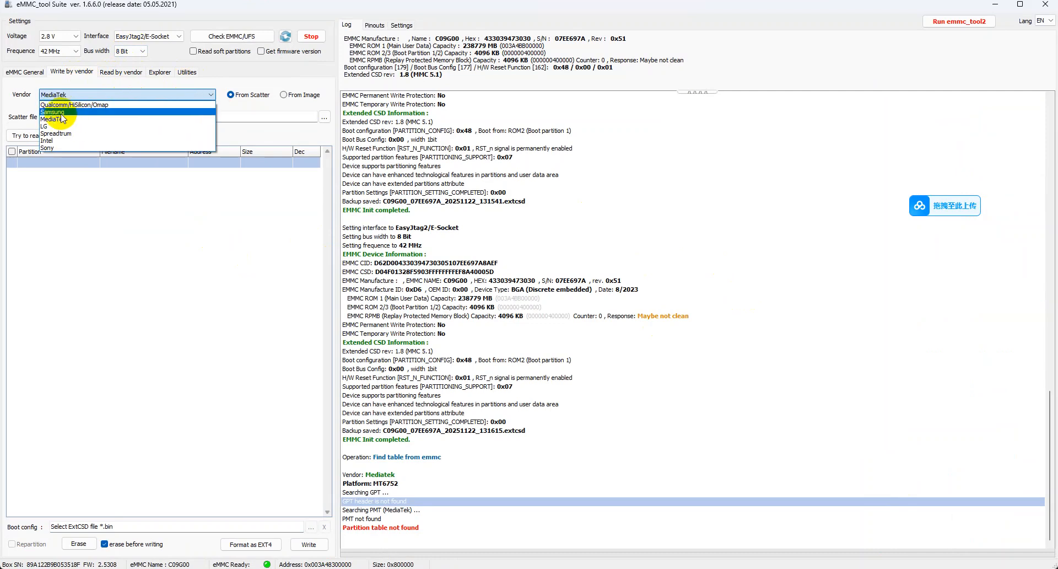
pyautogui.click(62, 119)
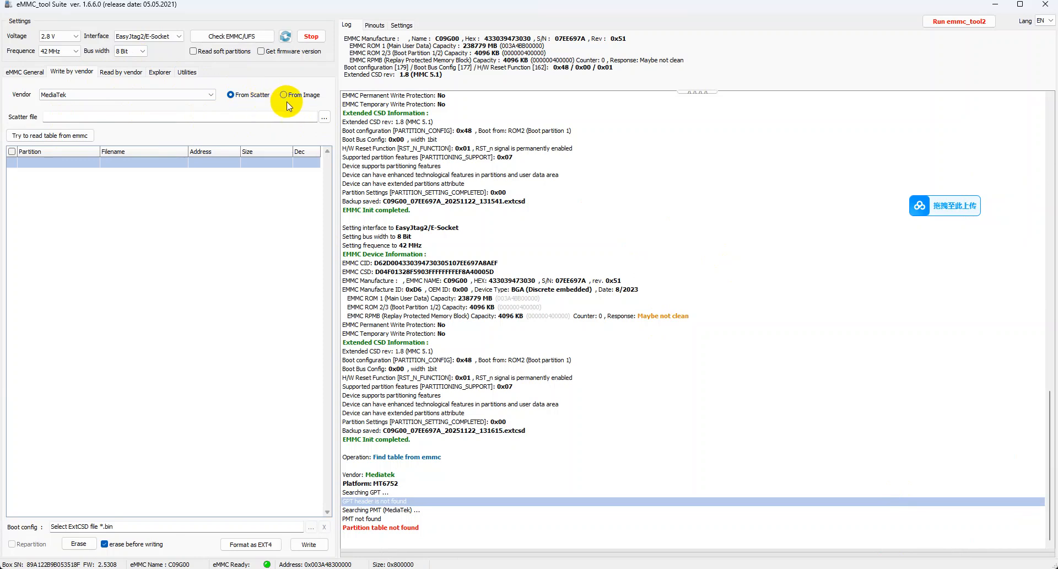
pyautogui.click(322, 121)
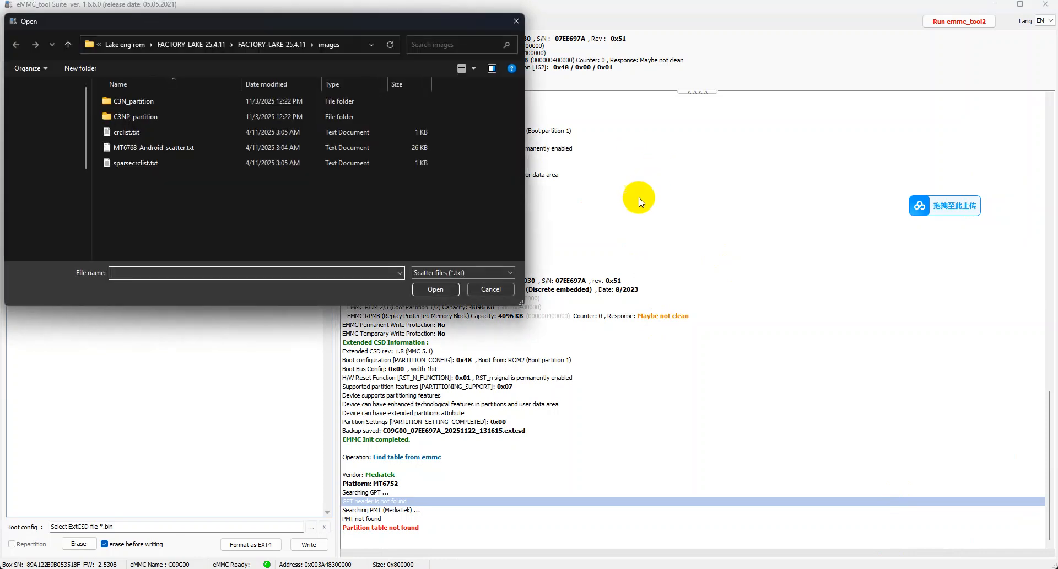
pyautogui.doubleClick(146, 149)
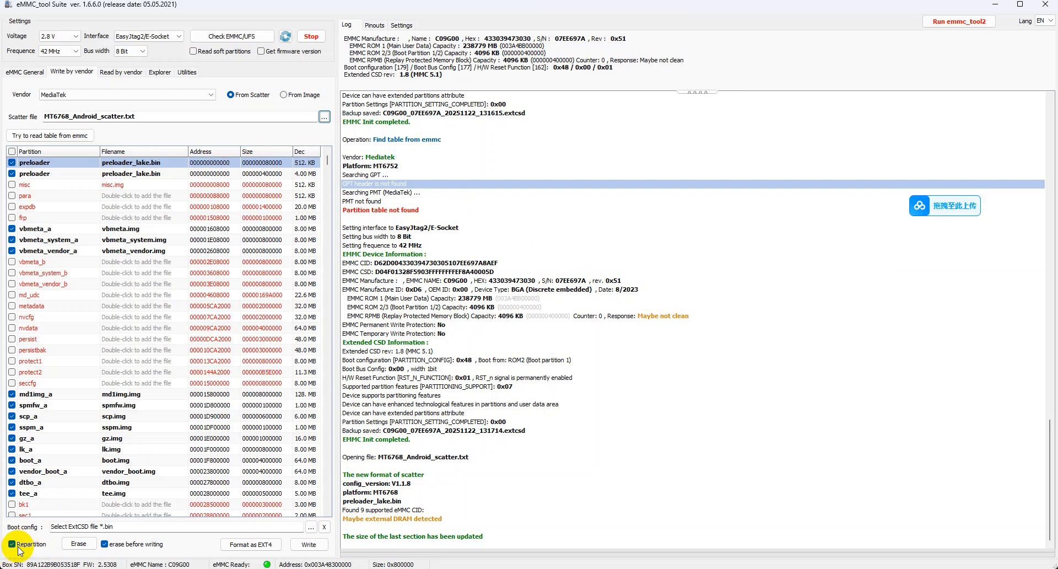
# Write the checked scatter partitions to the eMMC with repartitioning enabled and erase before writing disabled
pyautogui.click(712, 309)
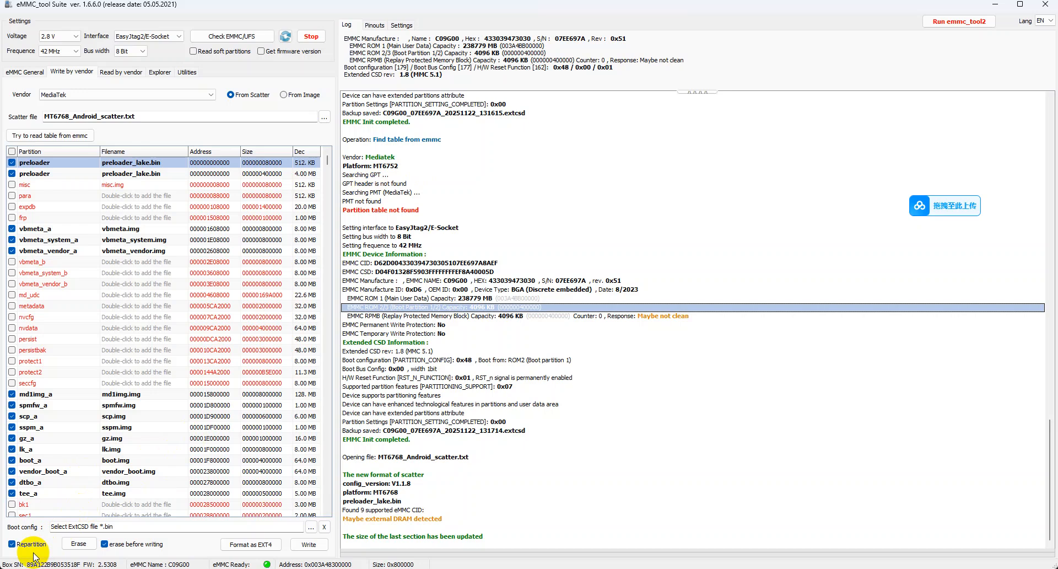
pyautogui.click(130, 544)
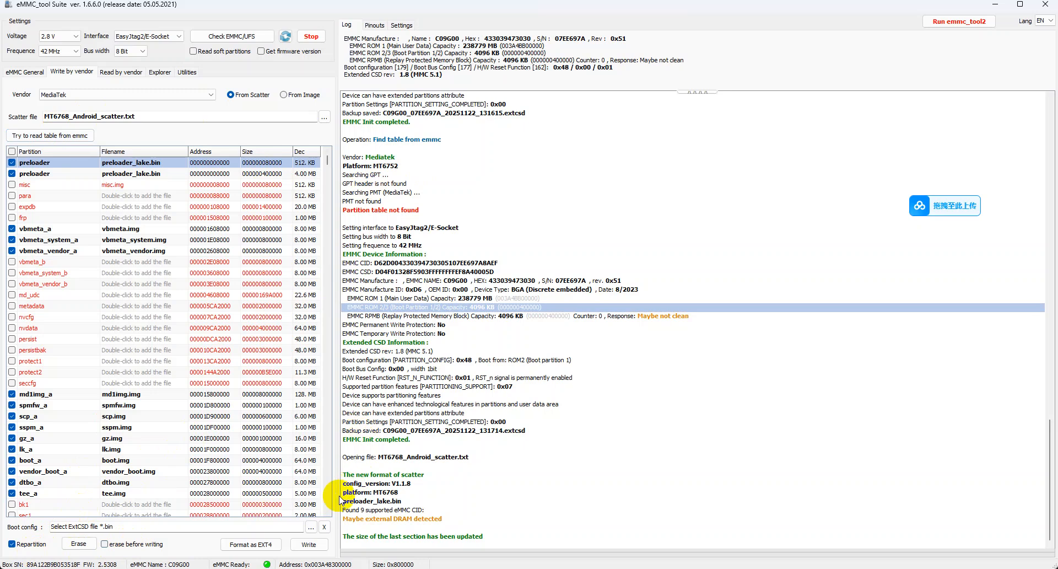
pyautogui.click(308, 545)
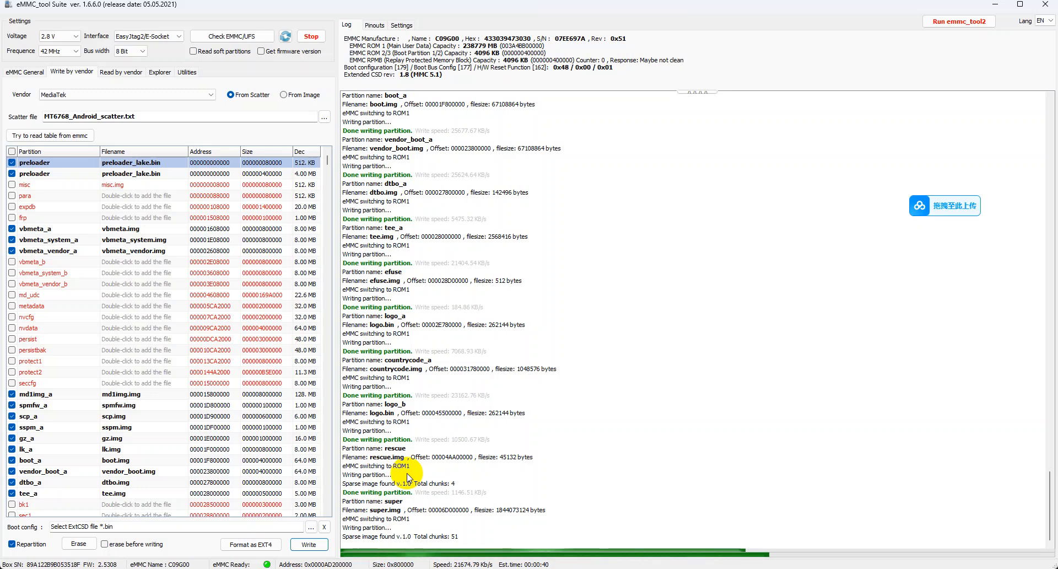
# Review the write log, then look up the MMC128 extcsd backup in YGN CLASS's Redmi 14C DeadBoot Repair folder
pyautogui.scroll(4, 541, 458)
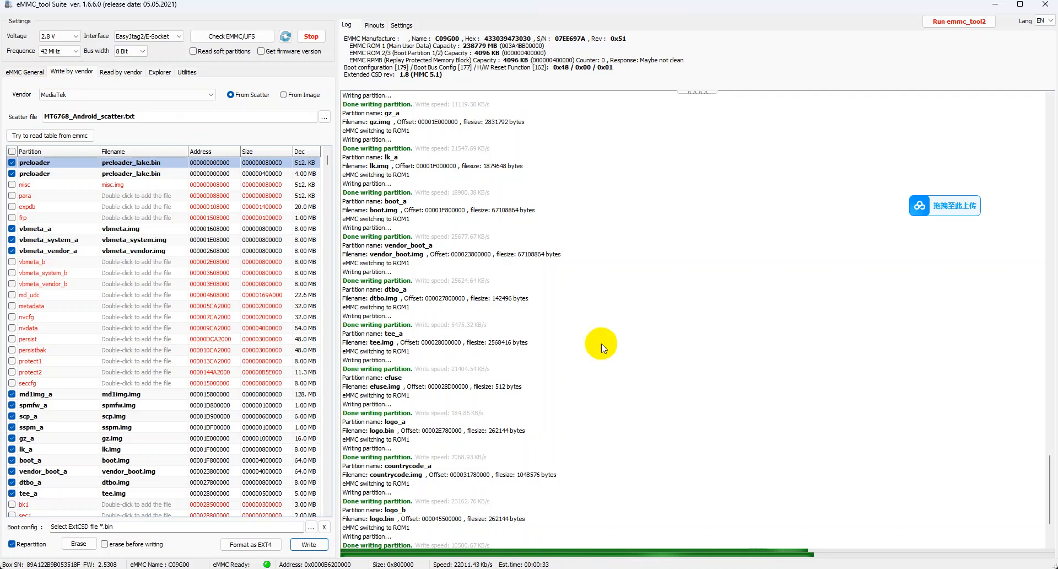
pyautogui.click(1001, 7)
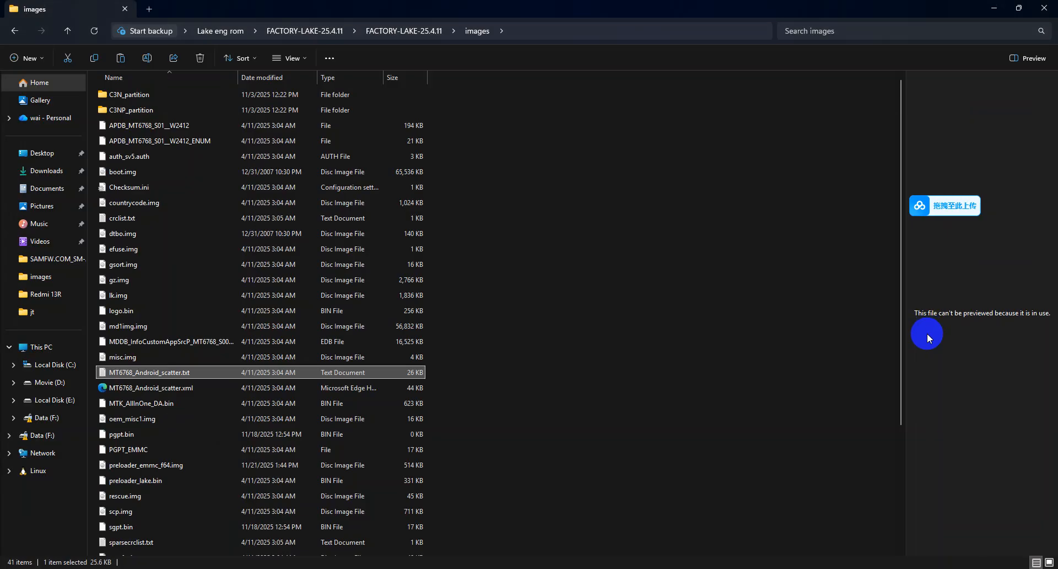
pyautogui.click(1056, 1)
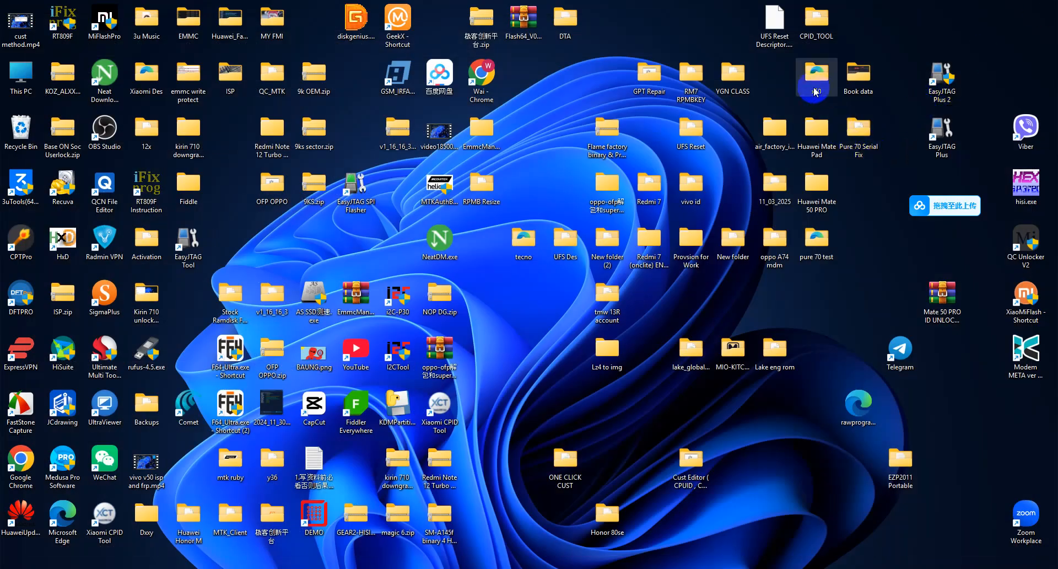
pyautogui.hotkey('alt', 'Tab')
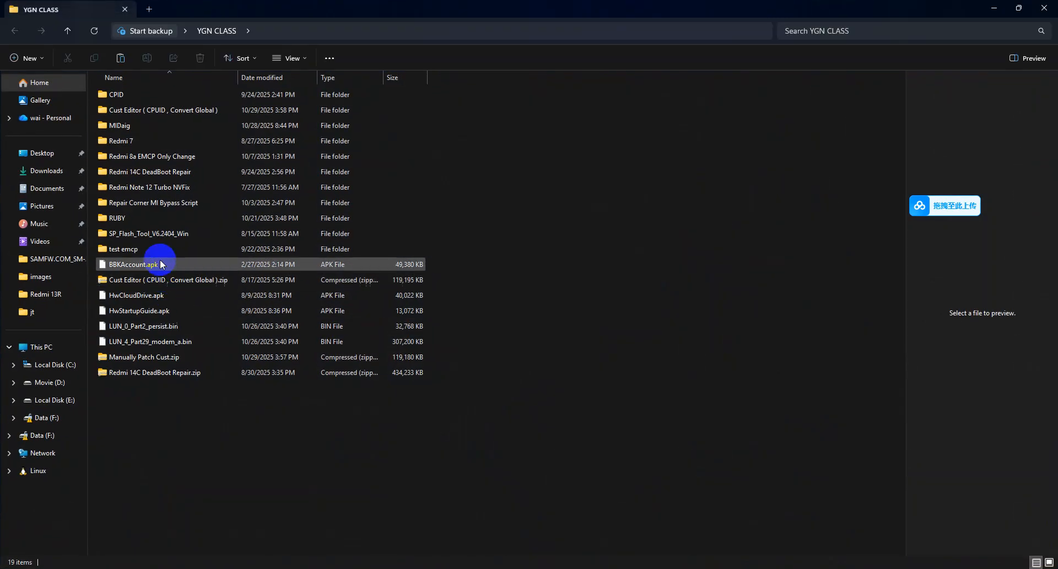
pyautogui.doubleClick(146, 172)
pyautogui.click(182, 109)
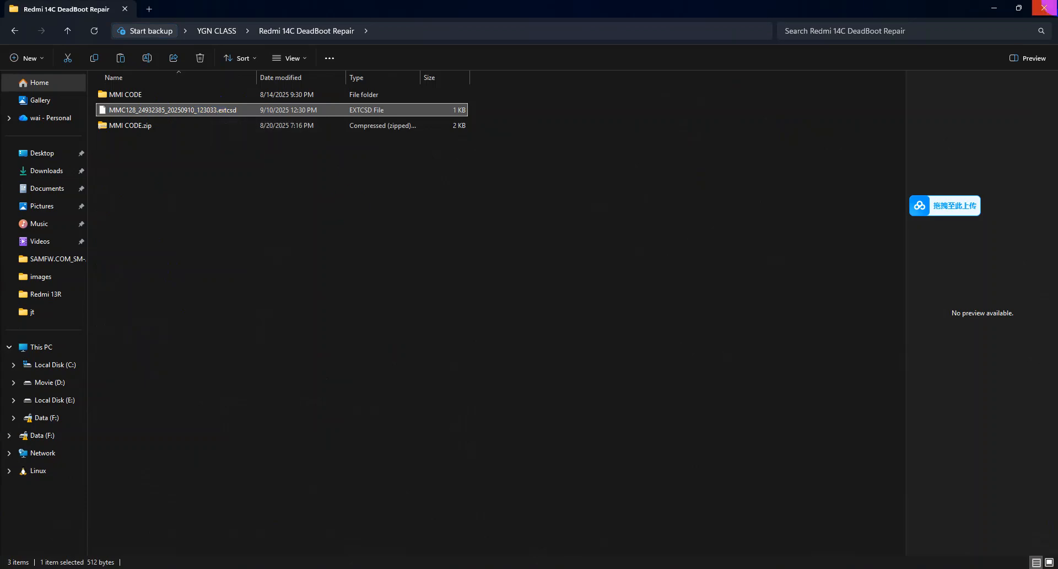
pyautogui.click(1045, 8)
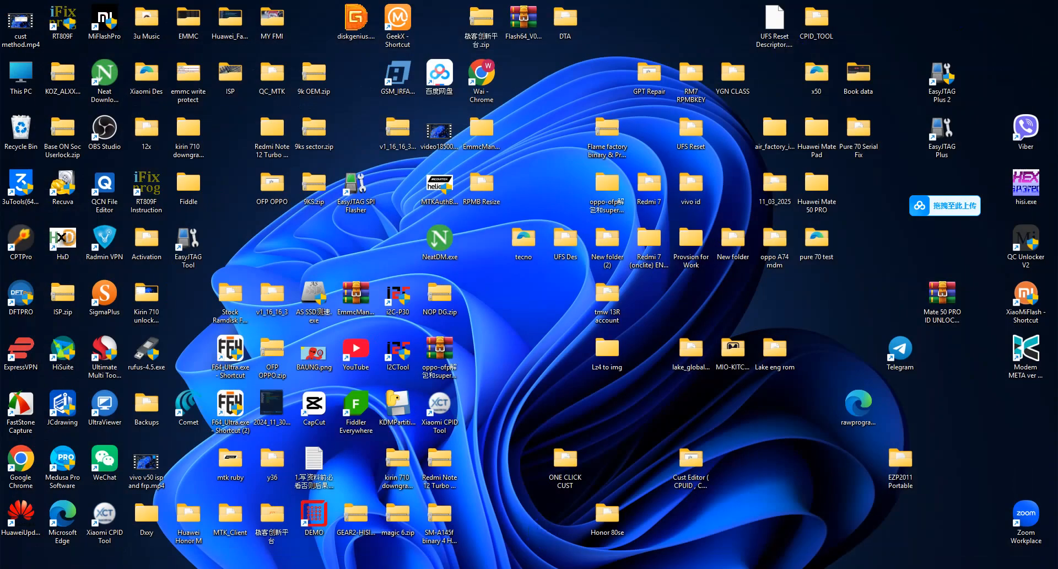
# Check the written eMMC with soft partition reading and firmware version retrieval enabled, and review the GPT scan log
pyautogui.click(540, 568)
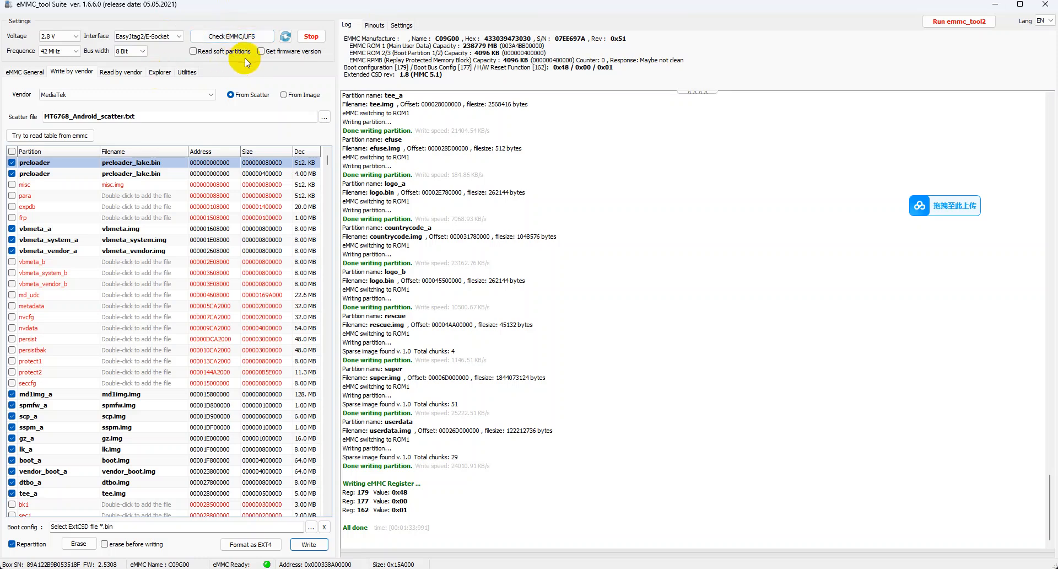
pyautogui.click(223, 51)
pyautogui.click(267, 51)
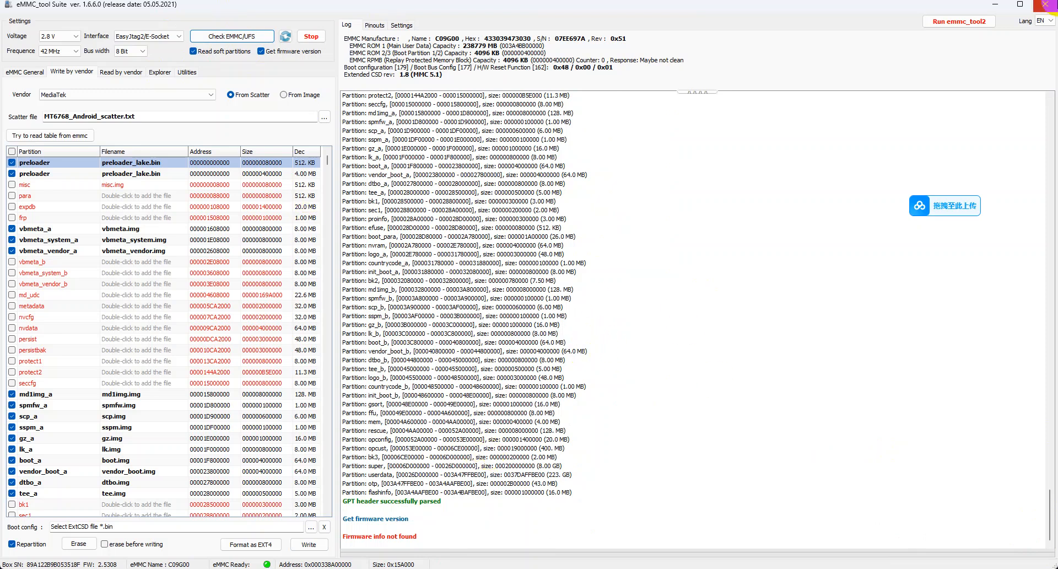
pyautogui.scroll(4, 530, 481)
pyautogui.scroll(8, 532, 485)
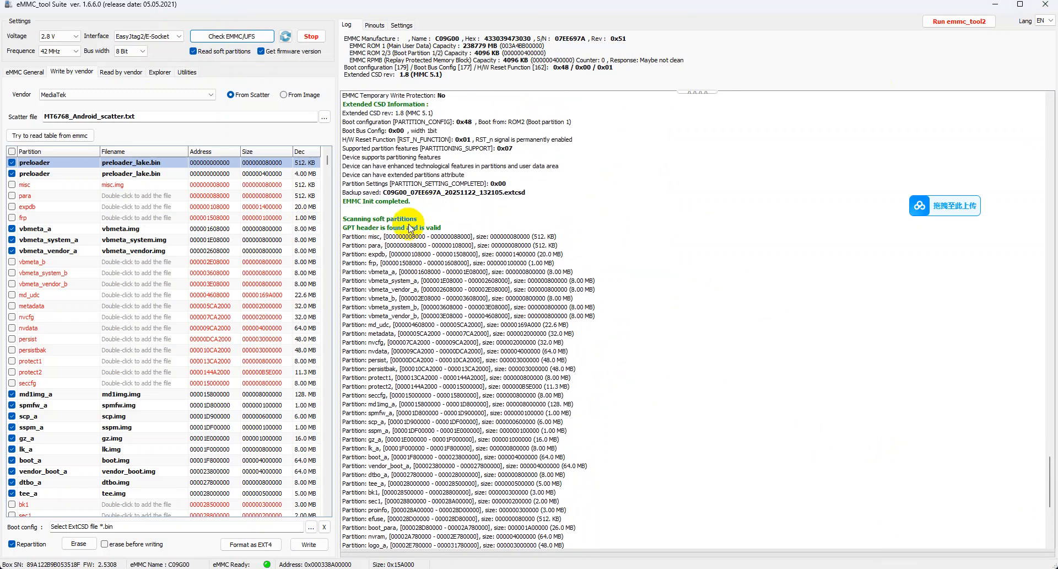
pyautogui.click(451, 228)
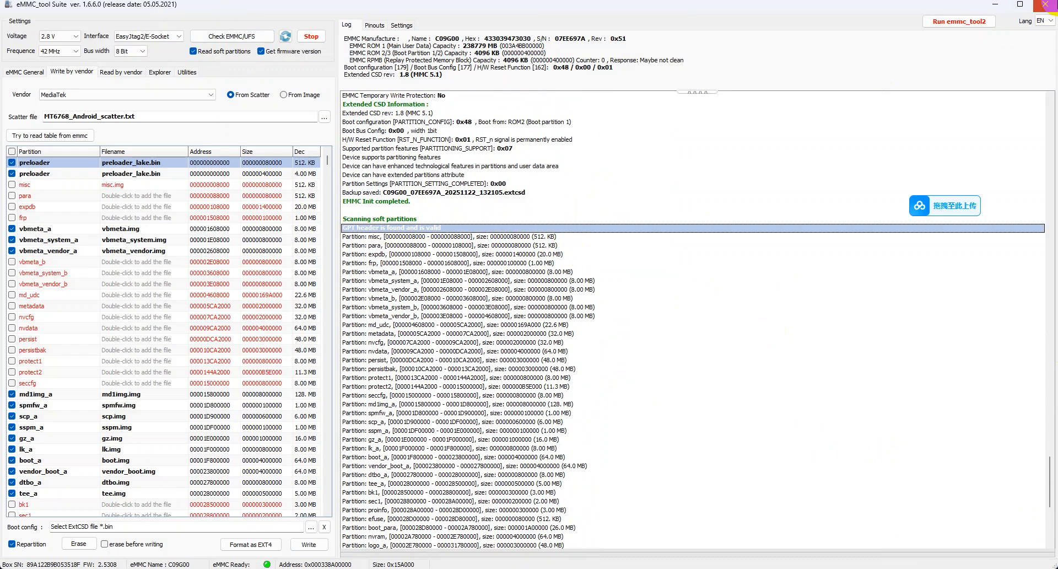
# Close eMMC_tool Suite and launch Z3X EasyJtag EMMC File Manager from the EmmcManager-1.32-26-02-2025 folder
pyautogui.click(1045, 4)
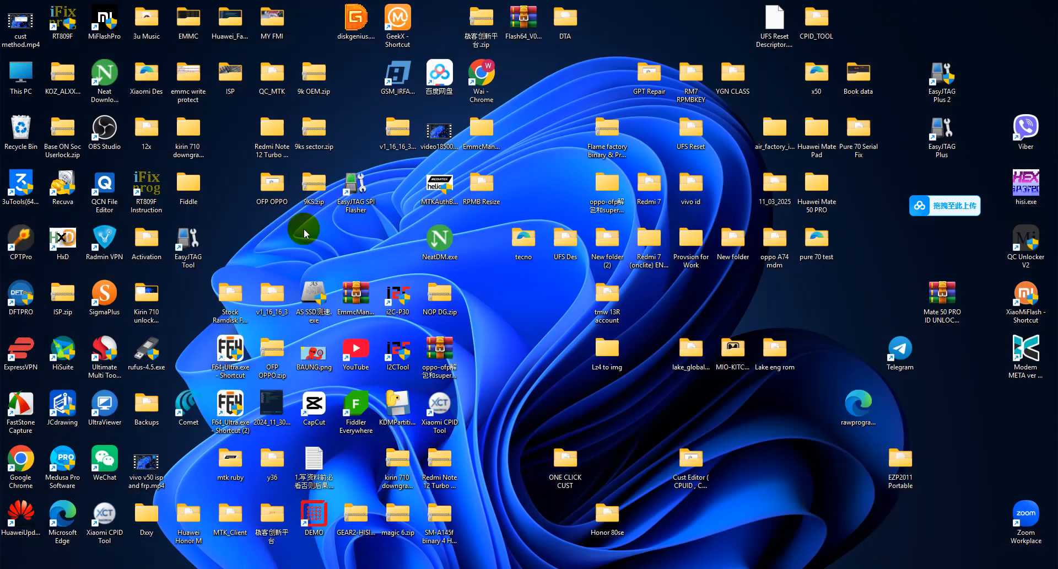
pyautogui.doubleClick(481, 129)
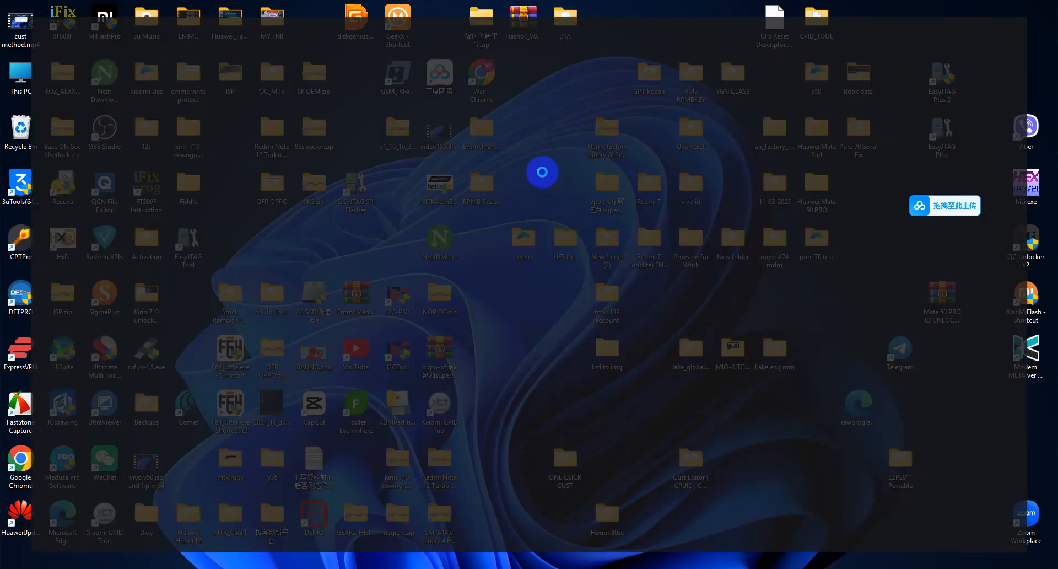
pyautogui.doubleClick(173, 98)
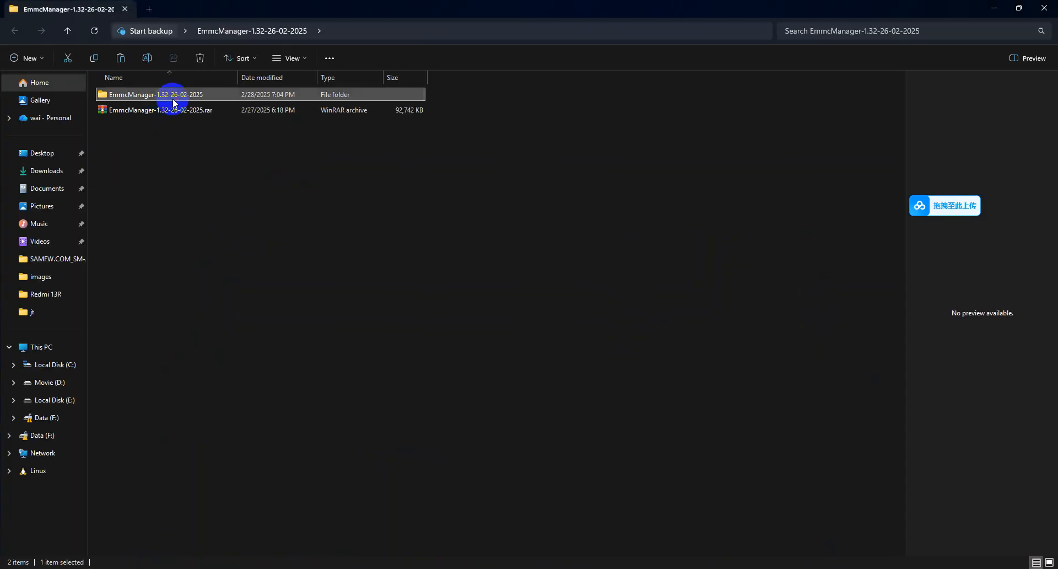
pyautogui.doubleClick(132, 248)
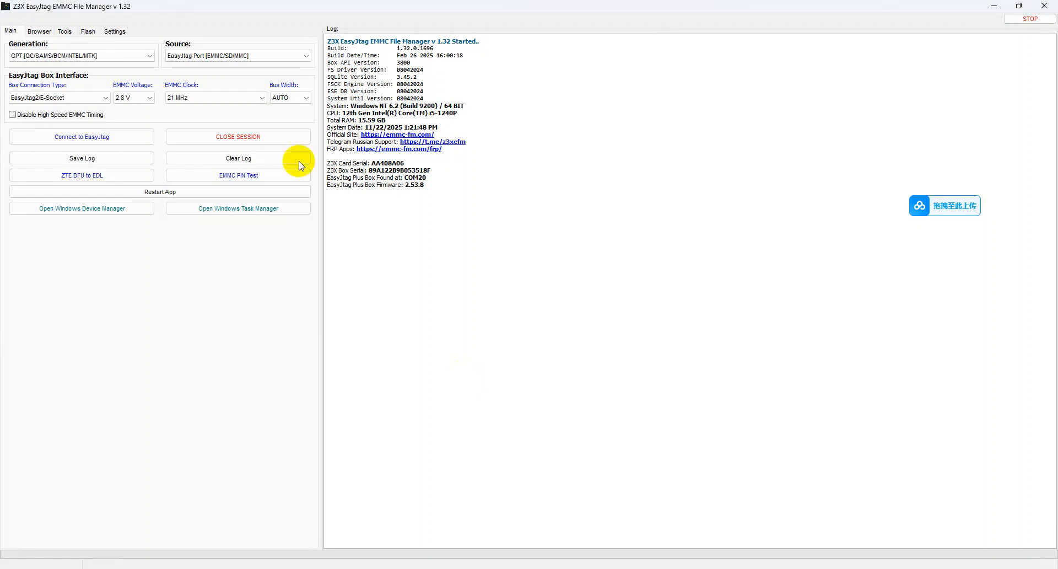
# Connect to the EasyJtag box with the source EasyJtag Port [EMMC/SD/MMC] and review the partition scan log
pyautogui.click(211, 56)
pyautogui.click(213, 57)
pyautogui.click(249, 55)
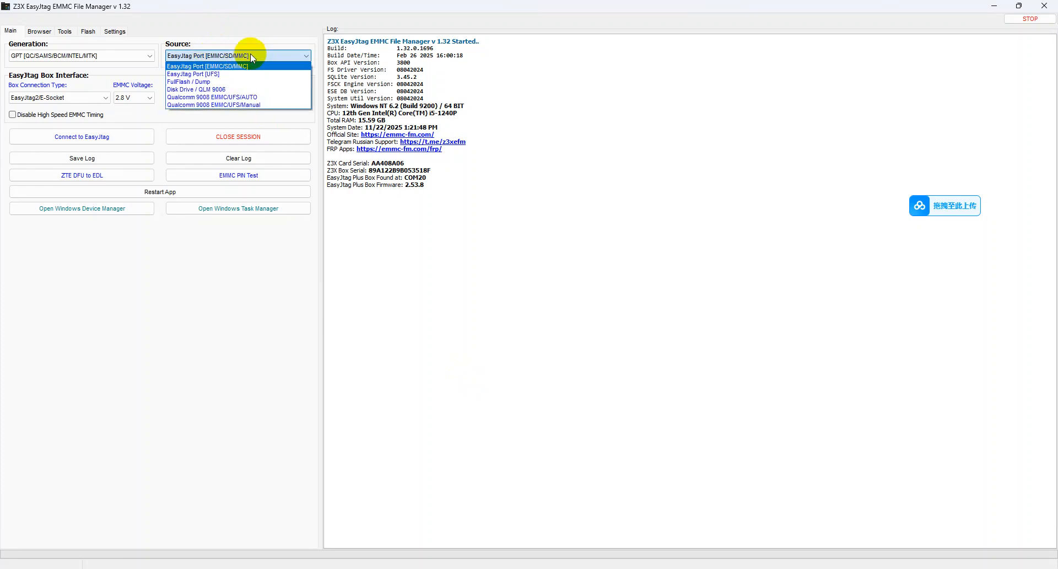
pyautogui.click(208, 66)
pyautogui.click(114, 137)
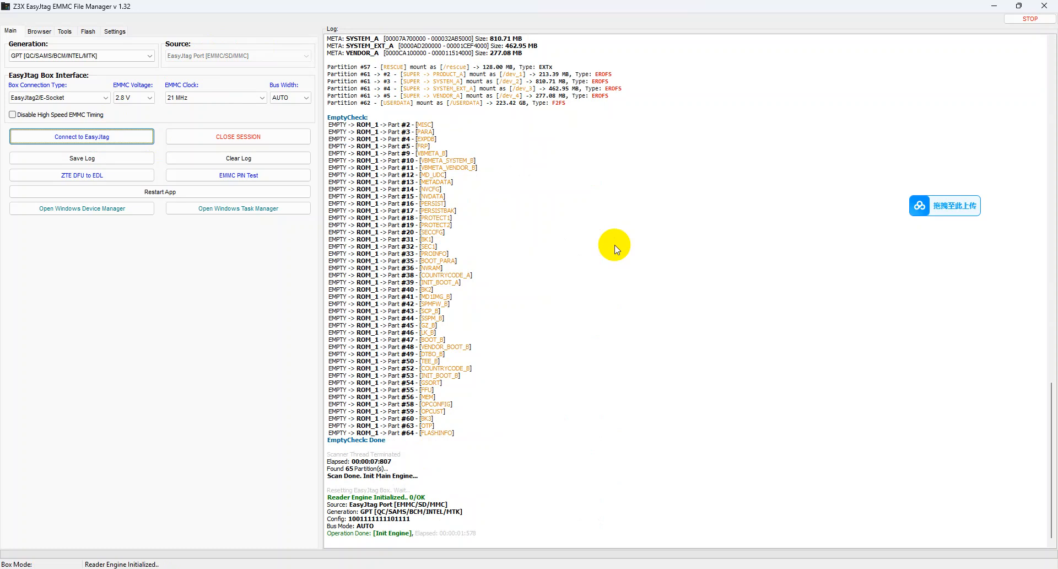
pyautogui.tripleClick(433, 512)
pyautogui.moveTo(461, 512); pyautogui.dragTo(327, 453)
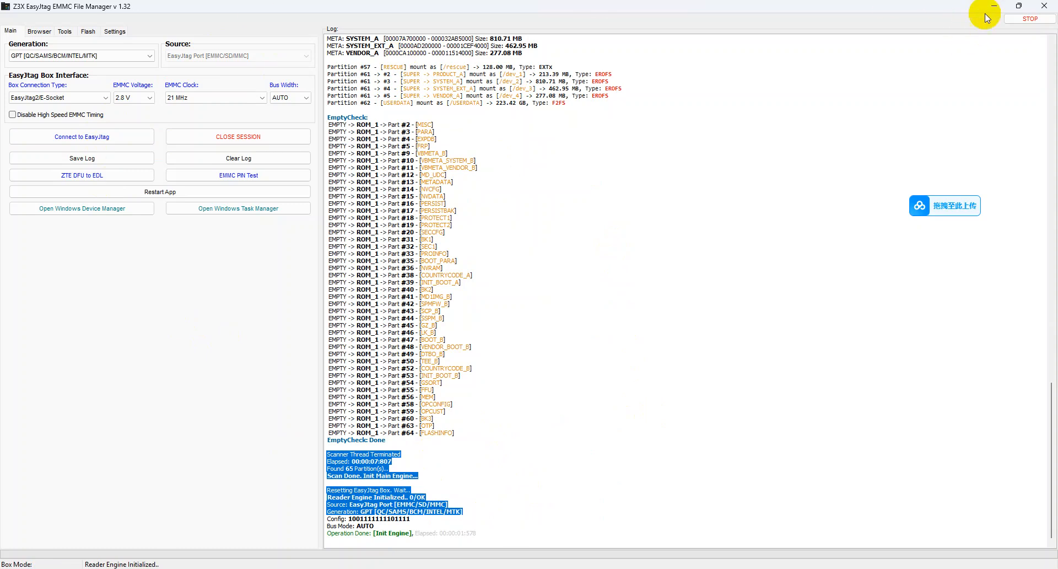
pyautogui.scroll(5, 493, 304)
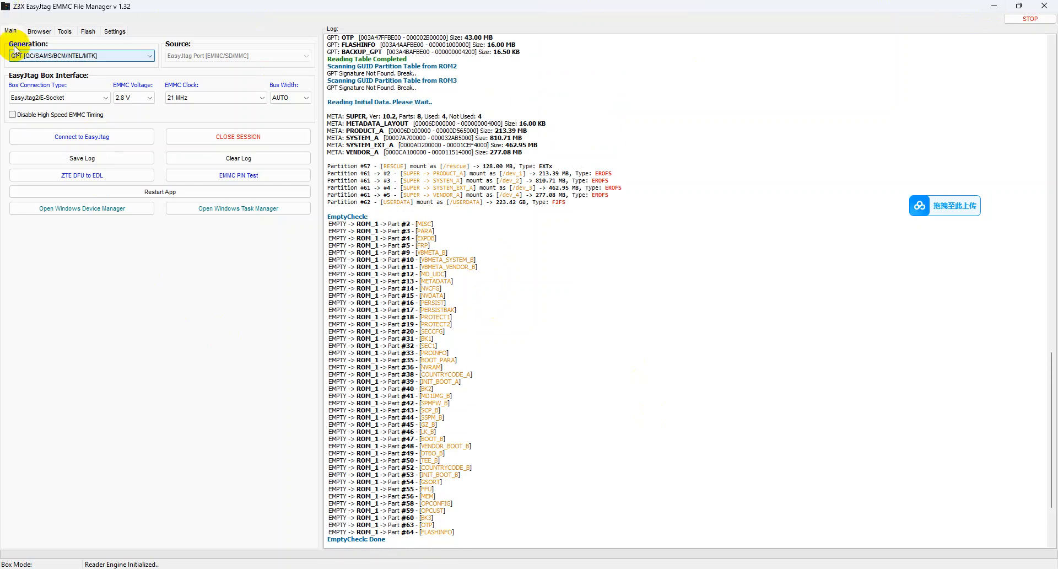
# Try to load the images folder of FACTORY-LAKE-25.4.11 from Lake eng rom as the Qualcomm flash source
pyautogui.click(89, 32)
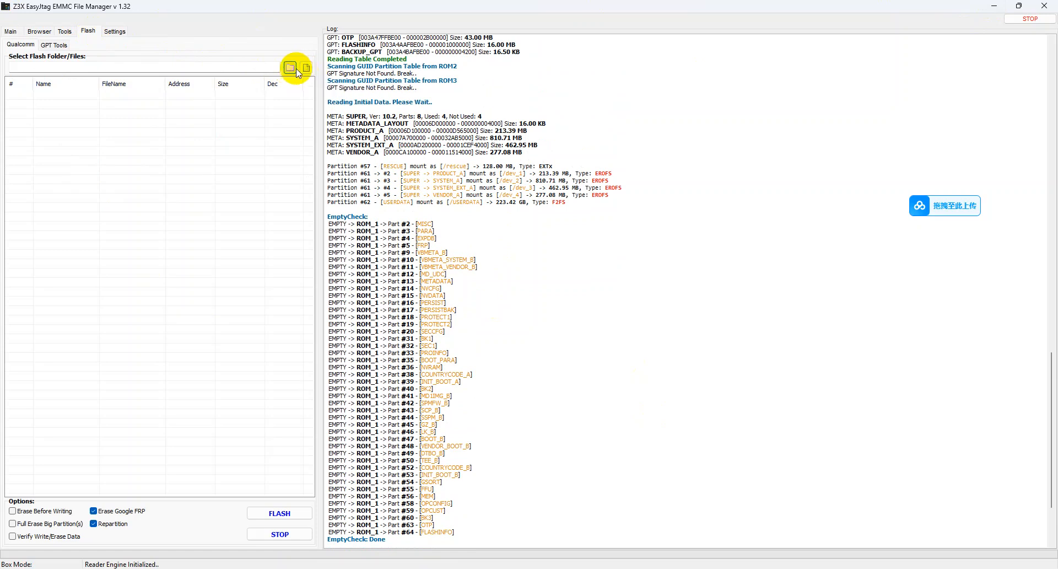
pyautogui.click(292, 70)
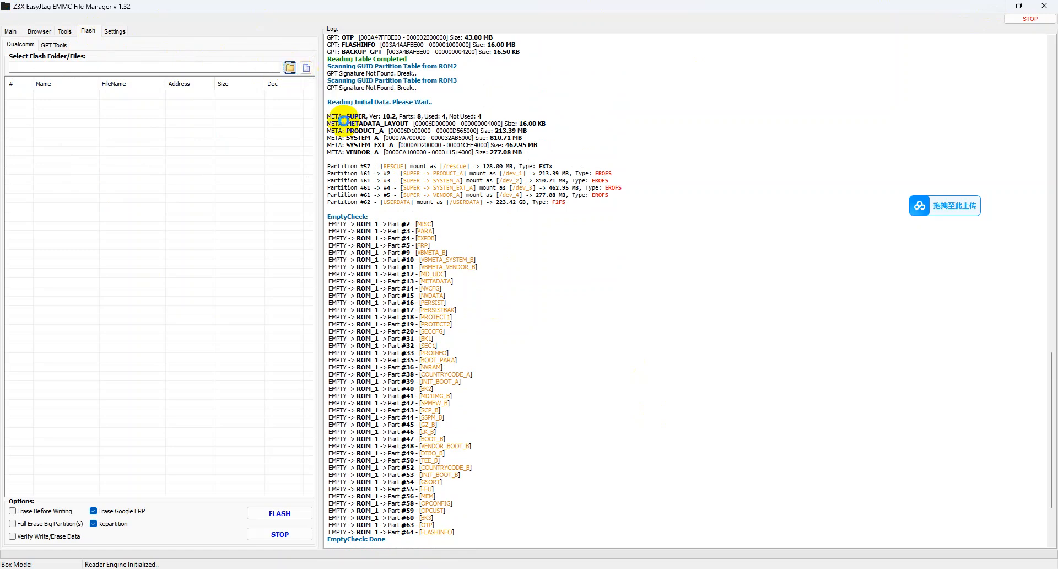
pyautogui.scroll(-3, 516, 295)
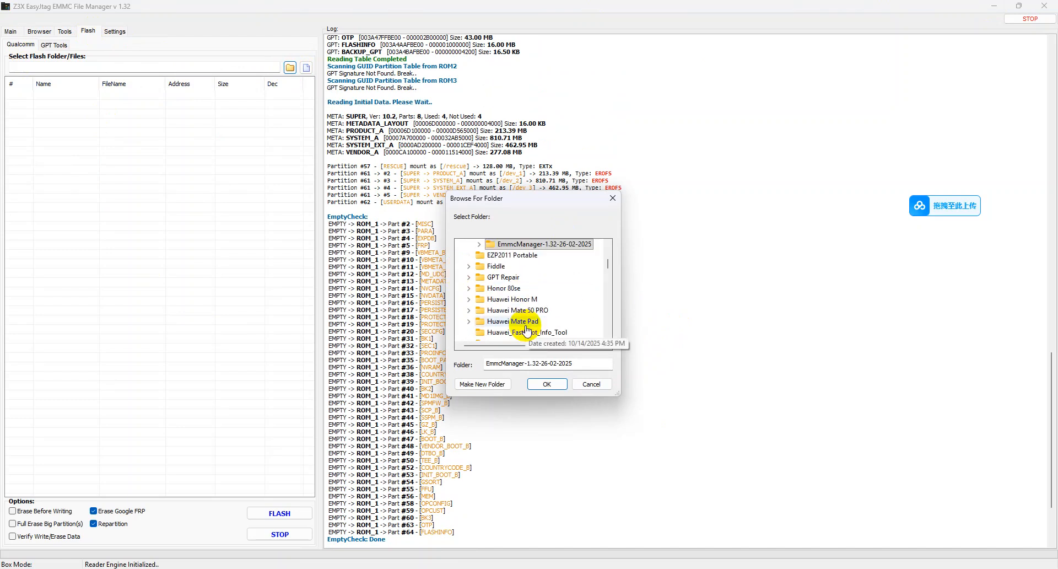
pyautogui.click(504, 288)
pyautogui.press('l')
pyautogui.press('l')
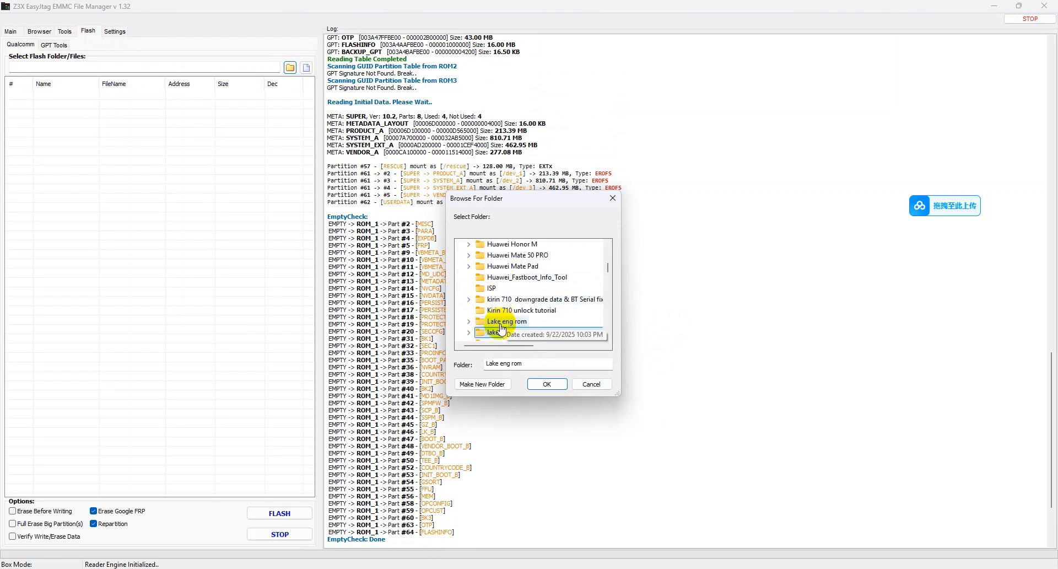
pyautogui.click(469, 321)
pyautogui.click(504, 331)
pyautogui.click(526, 255)
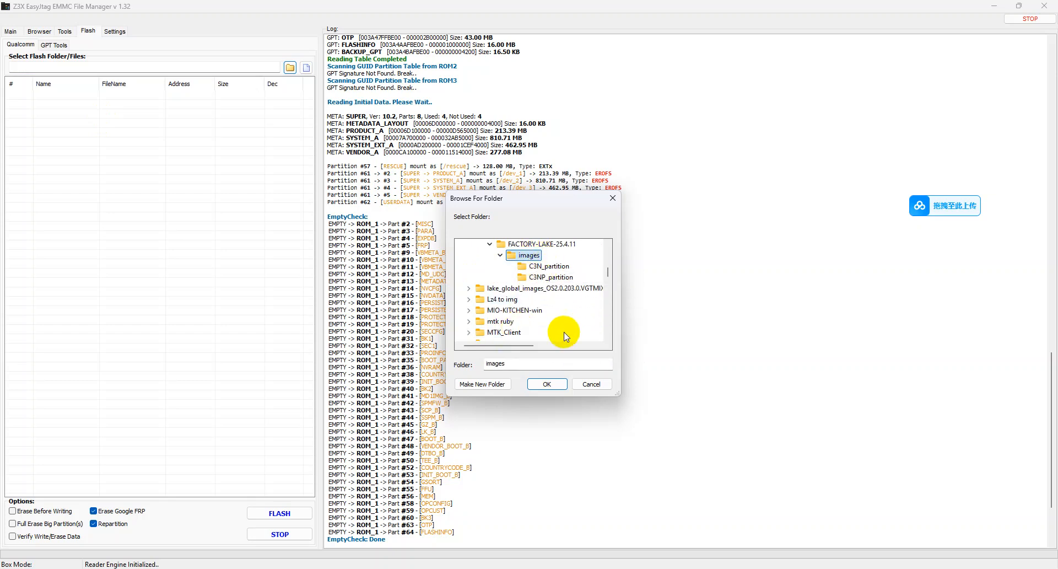
pyautogui.click(547, 384)
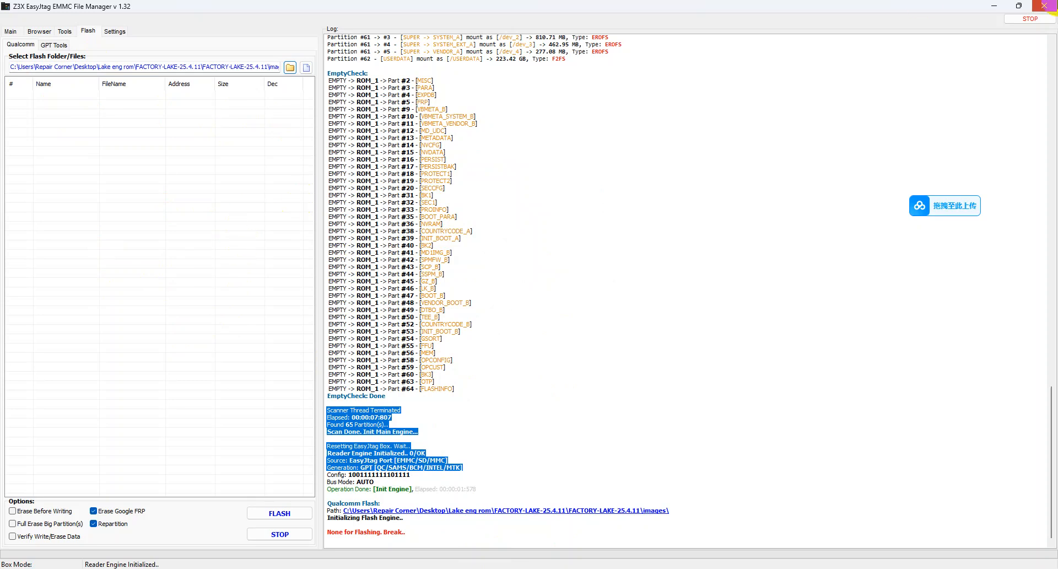
# Close Z3X EasyJtag EMMC File Manager and its program folder, and launch F64 Ultra Suite from the desktop
pyautogui.click(1044, 6)
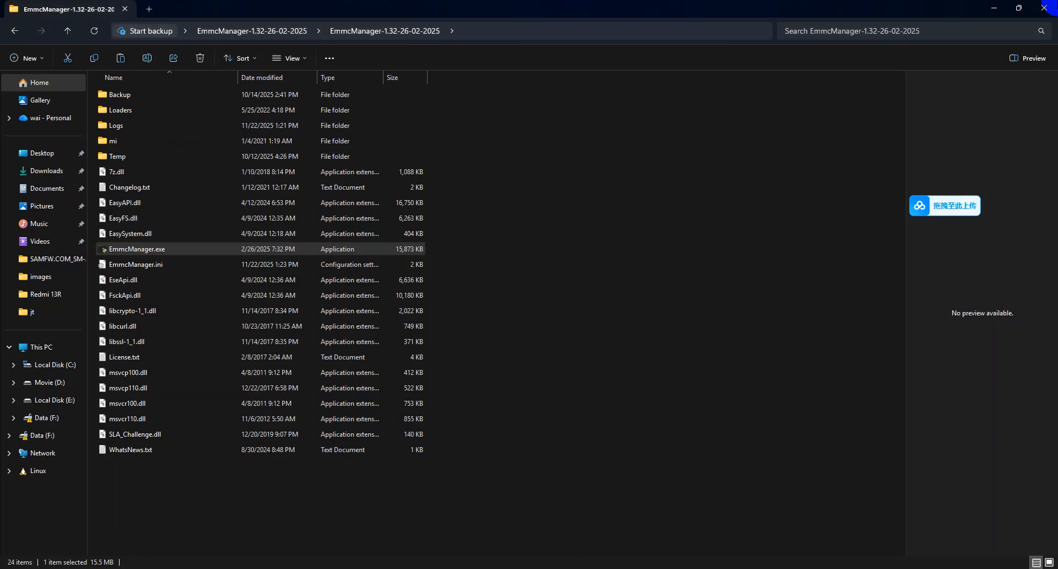
pyautogui.click(1044, 7)
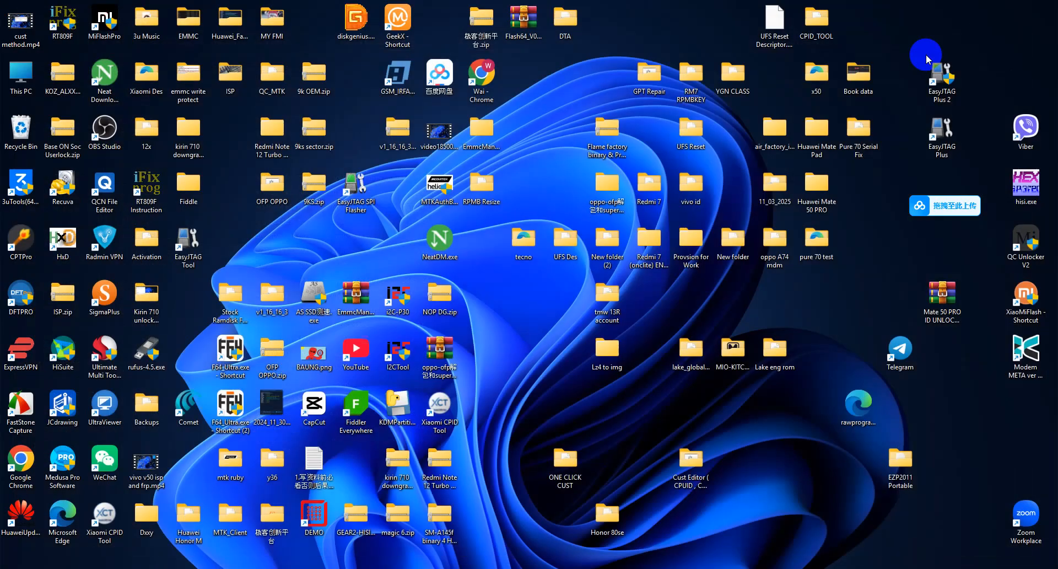
pyautogui.doubleClick(940, 150)
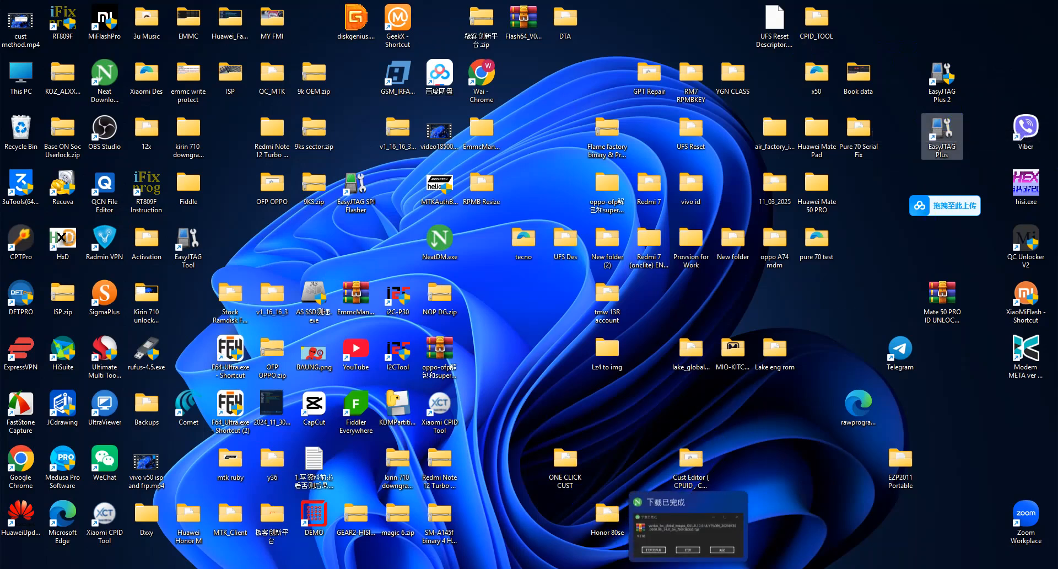
pyautogui.doubleClick(233, 411)
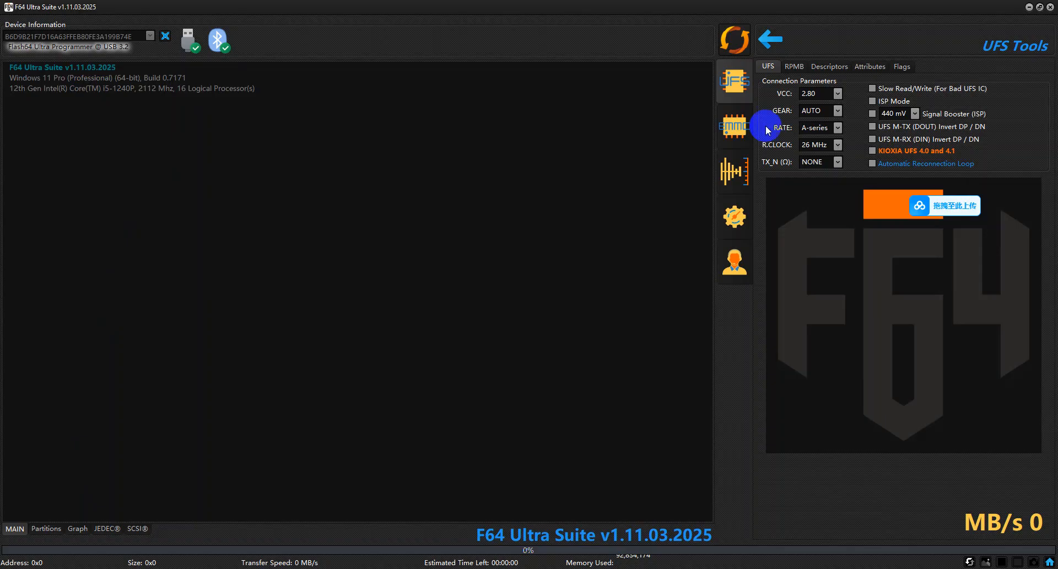
# Connect to the eMMC chip with ISP Mode off and AI Connect enabled, and review the partition and firmware log
pyautogui.click(741, 125)
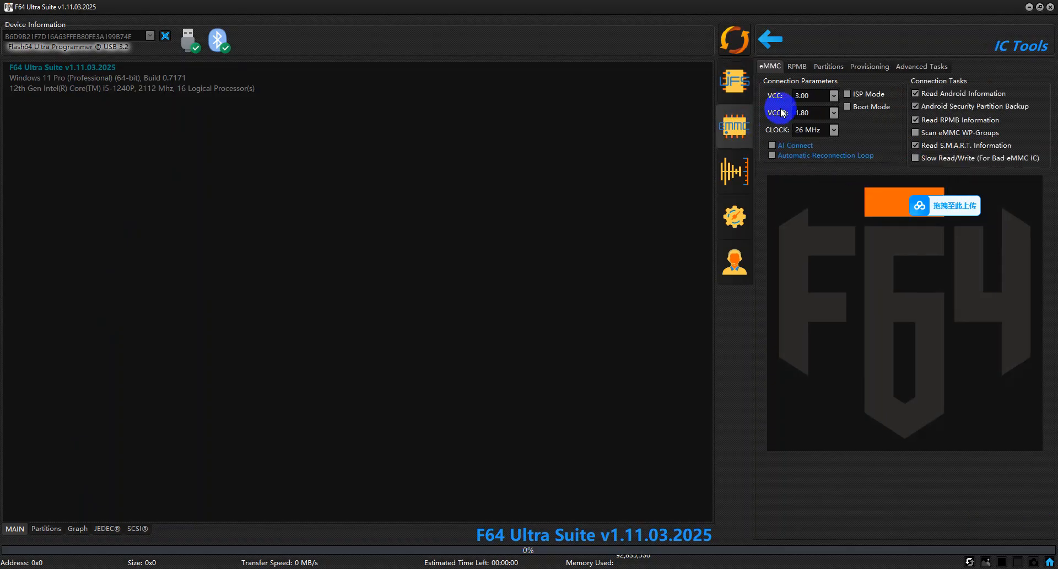
pyautogui.click(854, 95)
pyautogui.click(737, 41)
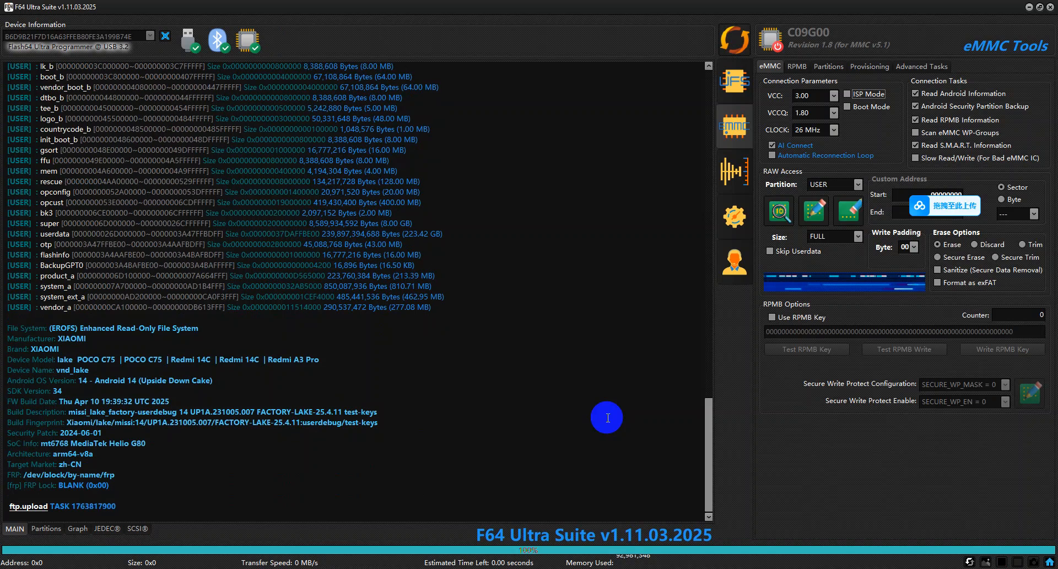
pyautogui.moveTo(168, 483); pyautogui.dragTo(38, 304)
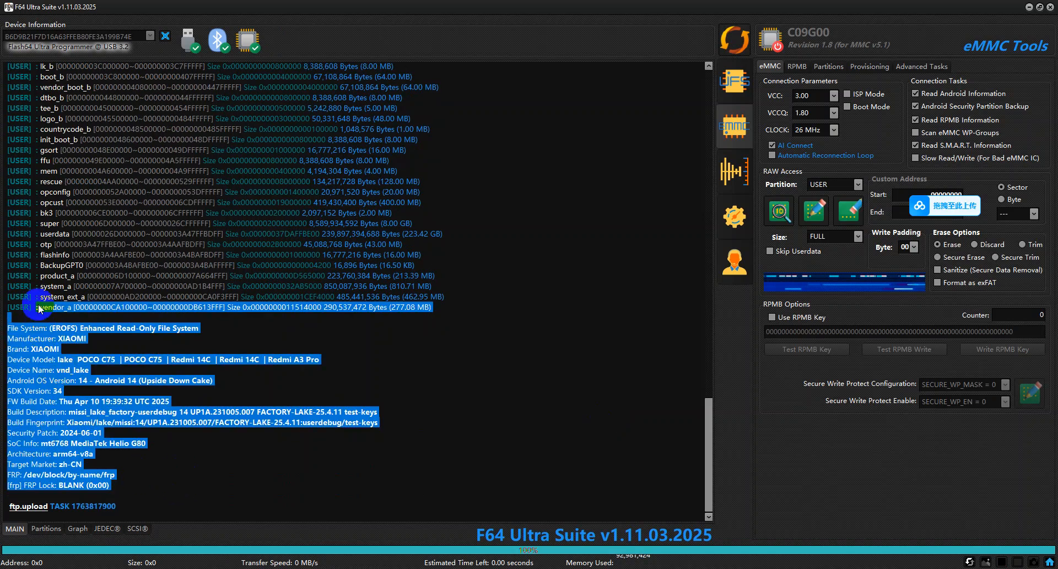
pyautogui.click(259, 486)
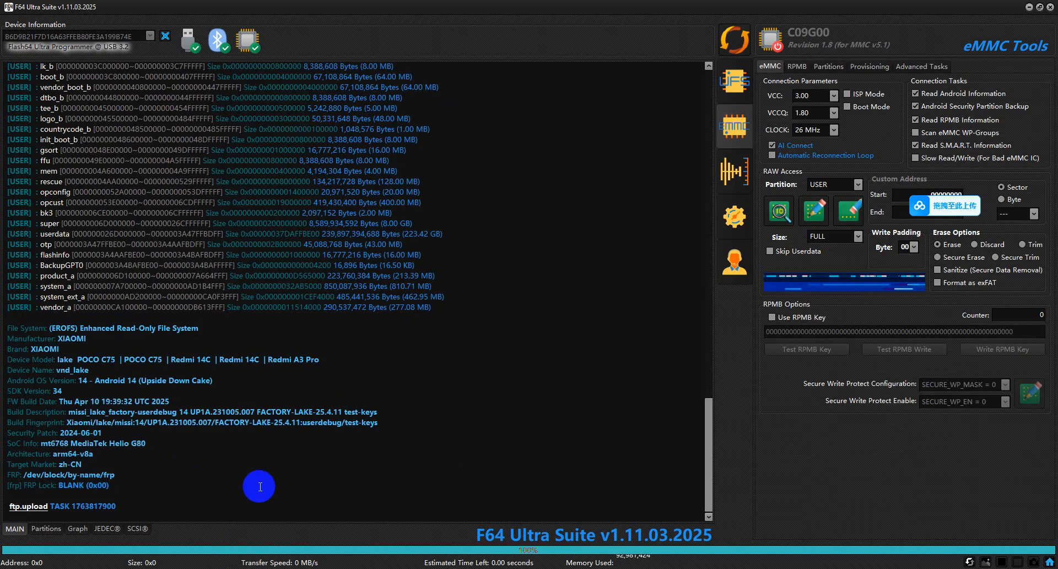